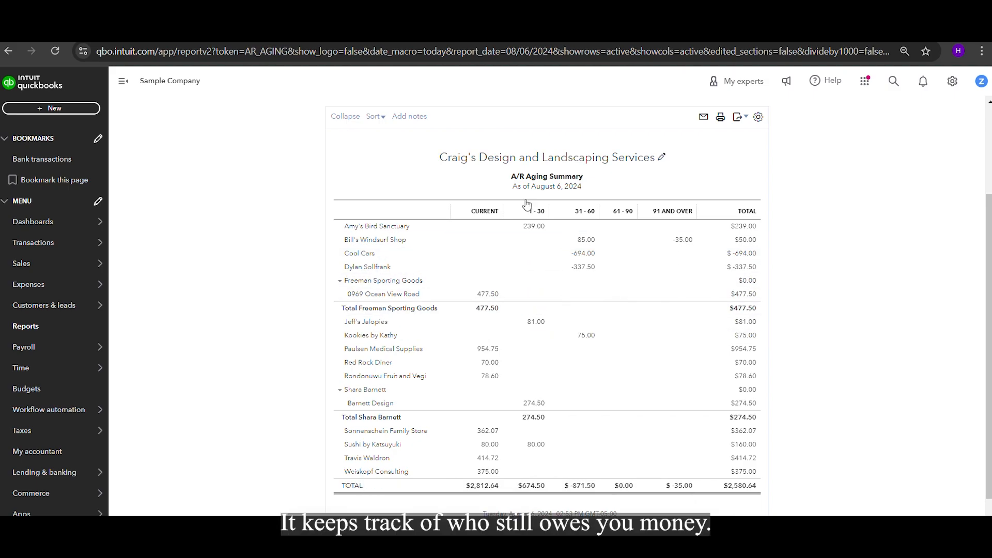
Step: Trace the negative 91-and-over amount for Bill's Windsurf Shop to its source credit memo, view it and close it
left_click(689, 240)
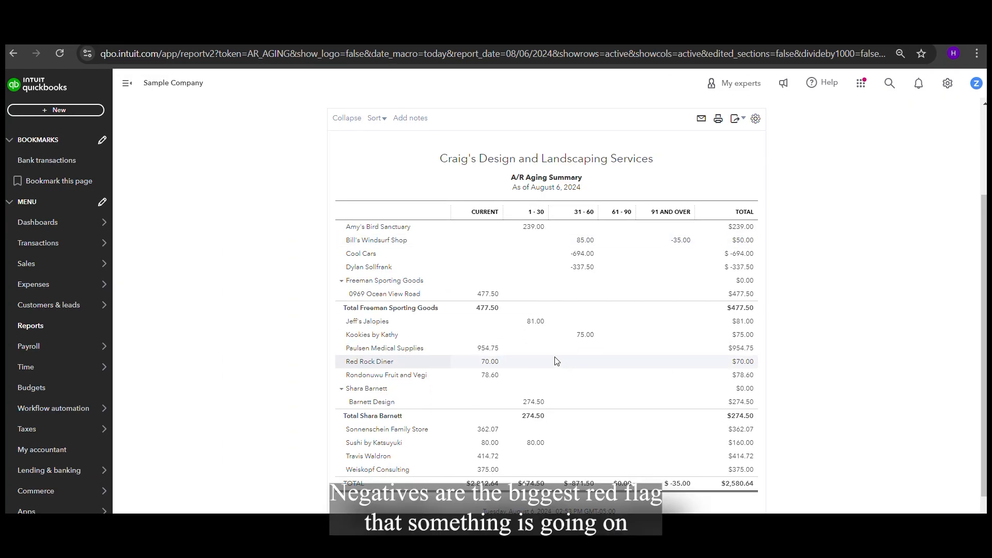
left_click(681, 241)
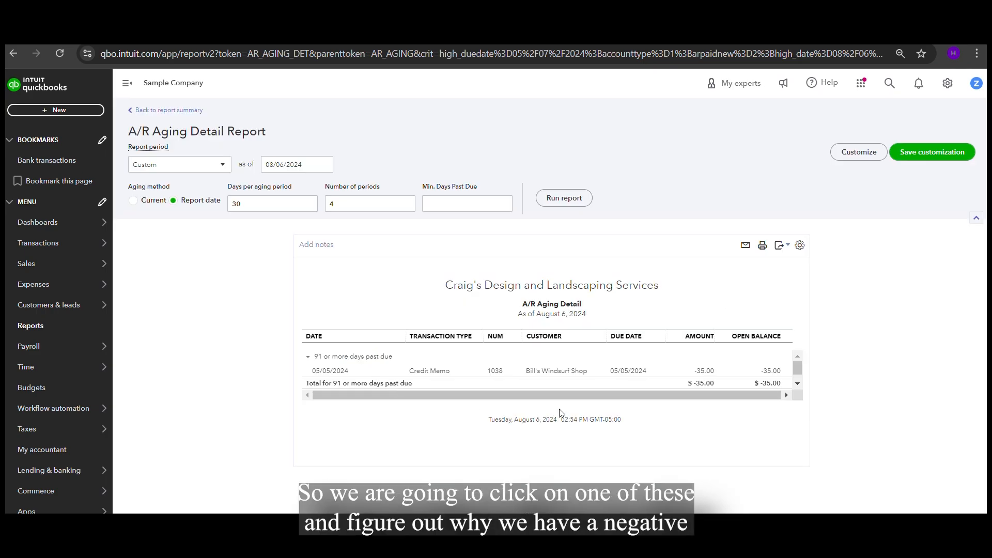
left_click(701, 371)
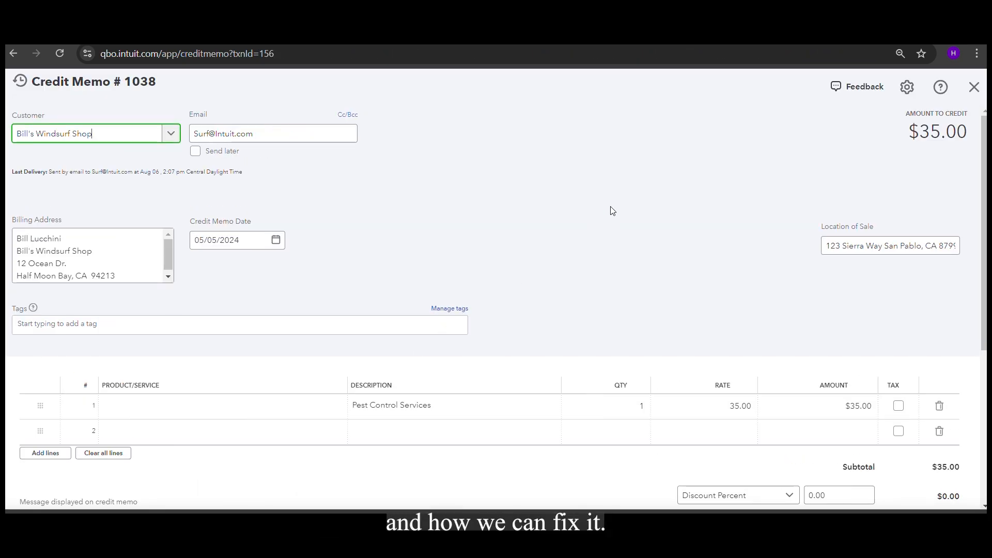
left_click(974, 87)
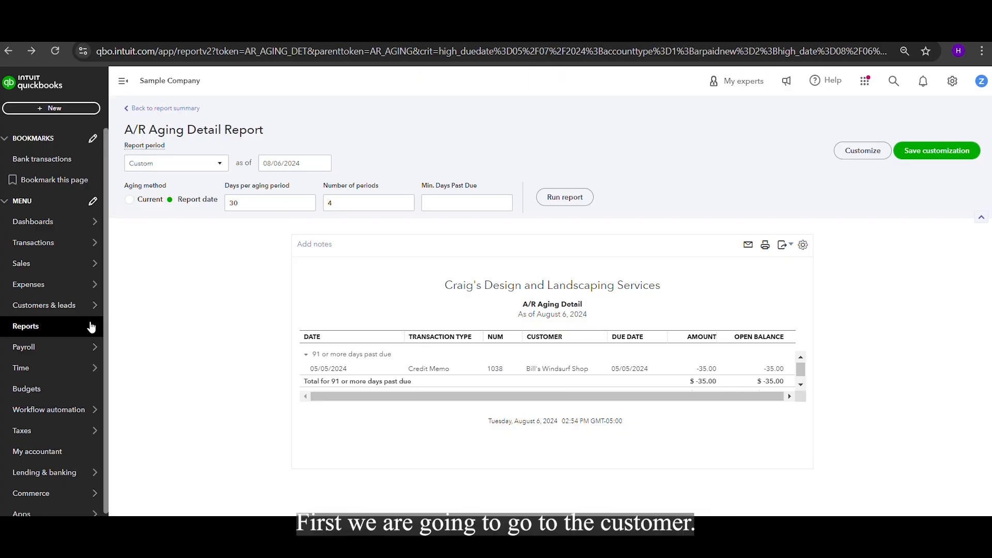
Step: Open the customer record of Bill's Windsurf Shop and review its transaction list for the open invoice and unapplied credit memo
mouse_move(46, 288)
mouse_move(49, 309)
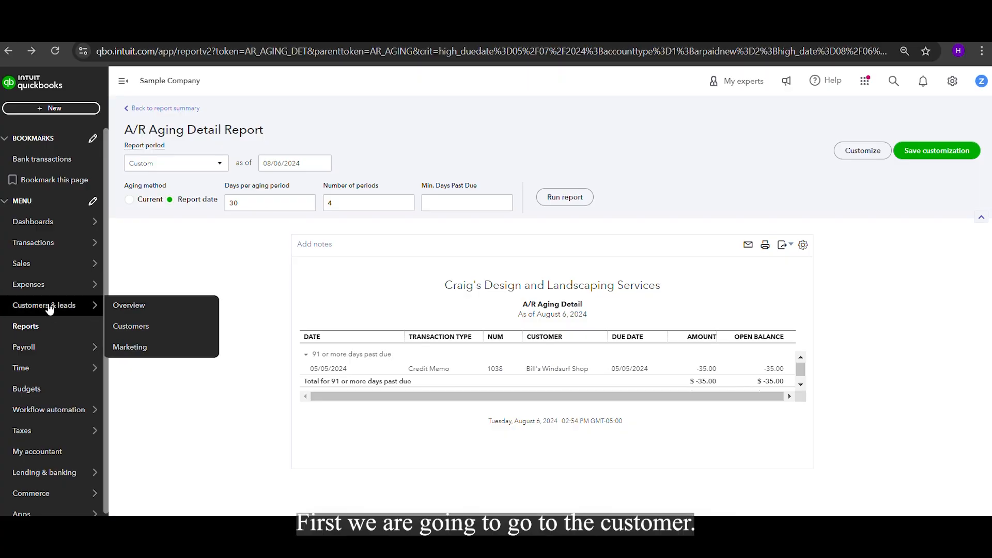
left_click(153, 329)
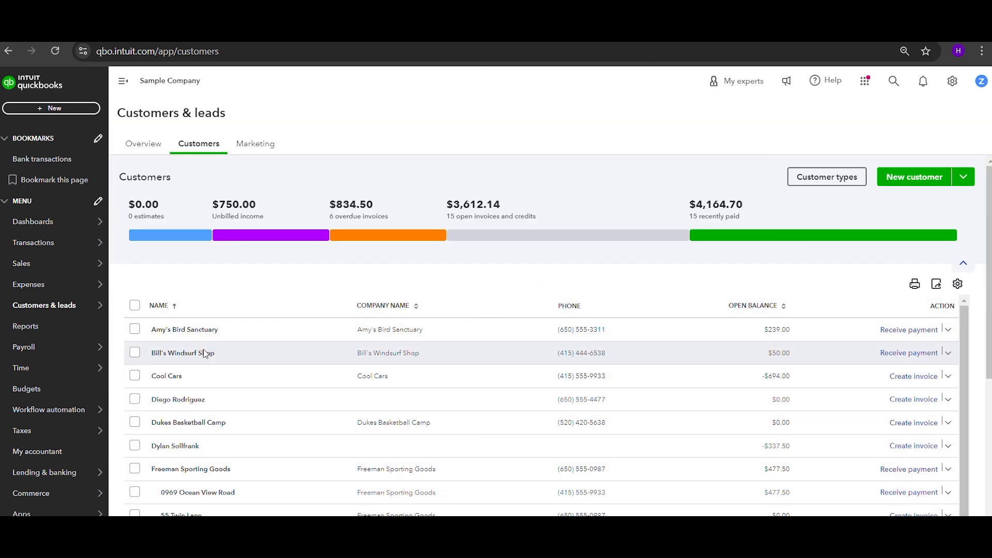
left_click(206, 352)
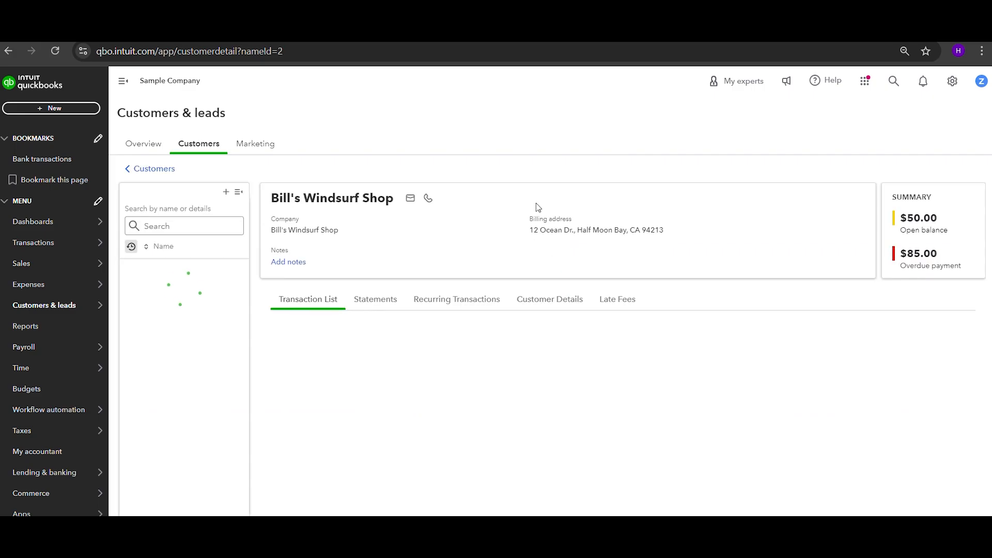
scroll(675, 305, "down", 1)
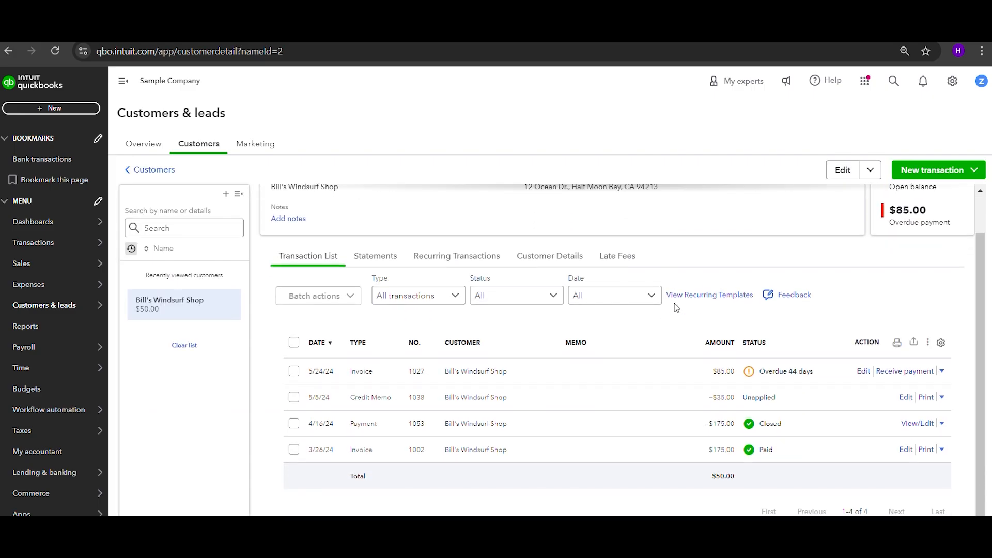
left_click(942, 398)
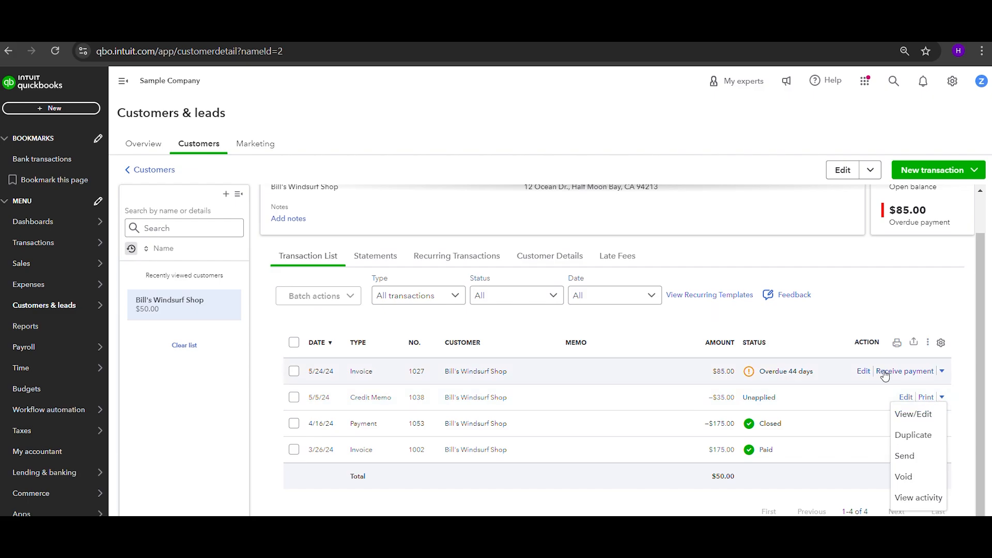
left_click(862, 278)
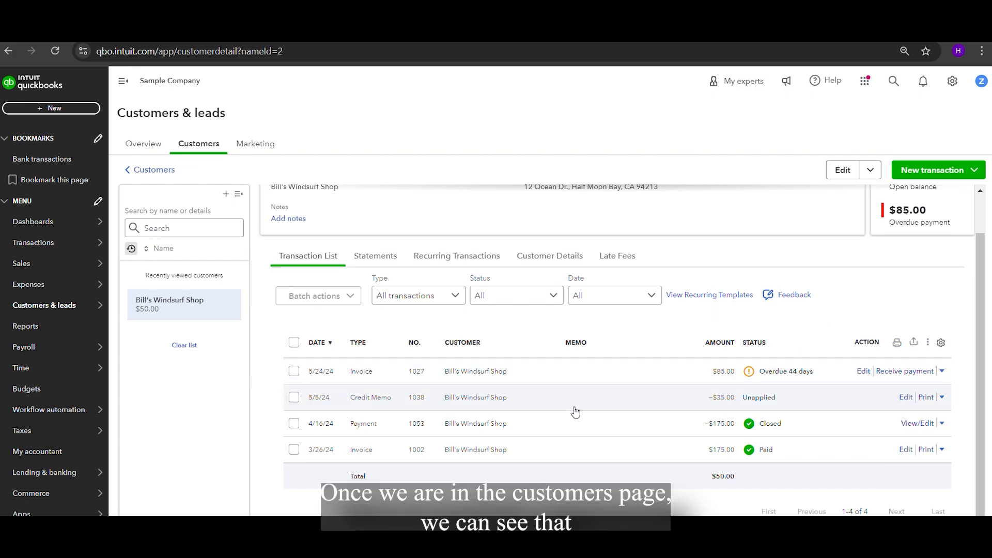
scroll(540, 352, "up", 1)
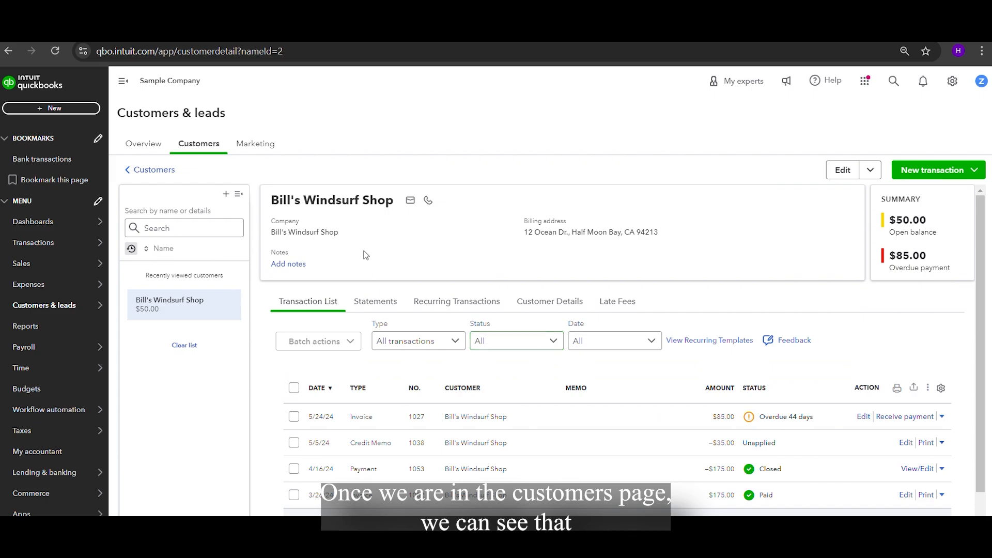
scroll(439, 365, "down", 1)
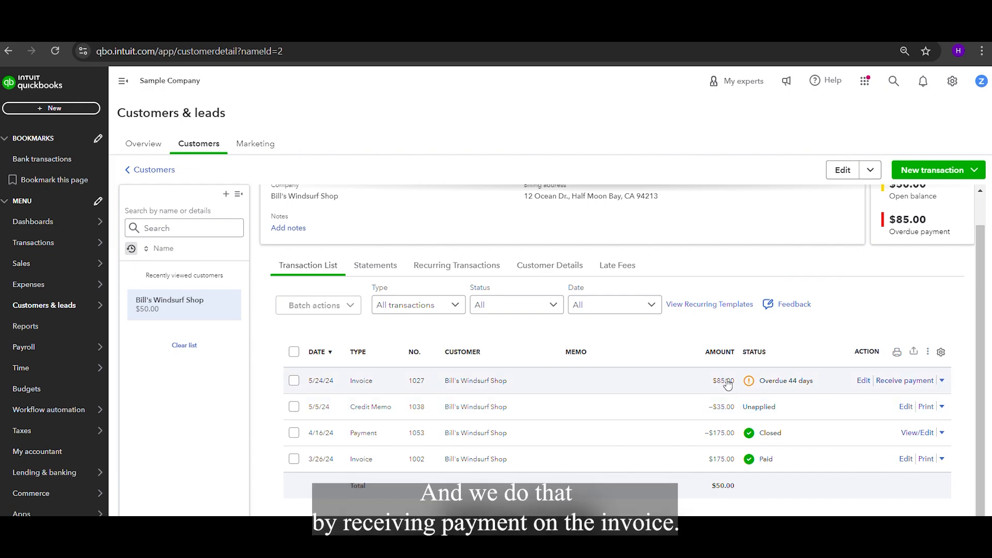
Step: Receive payment on the overdue Bill's Windsurf Shop invoice, setting the invoice's payment to 35.00 to match the credit memo
left_click(905, 381)
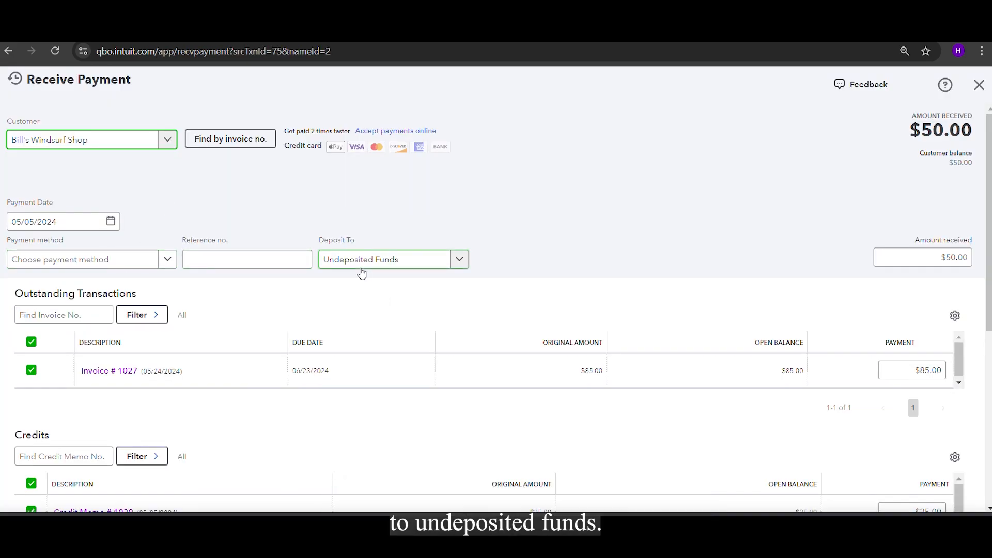
scroll(362, 274, "down", 2)
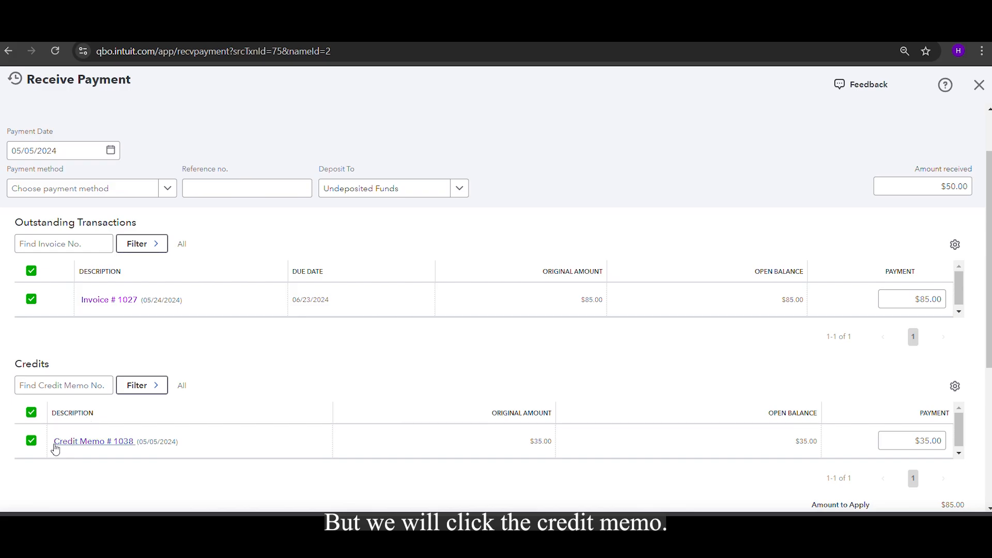
left_click(938, 300)
left_click_drag(938, 300, 913, 298)
type("35.0")
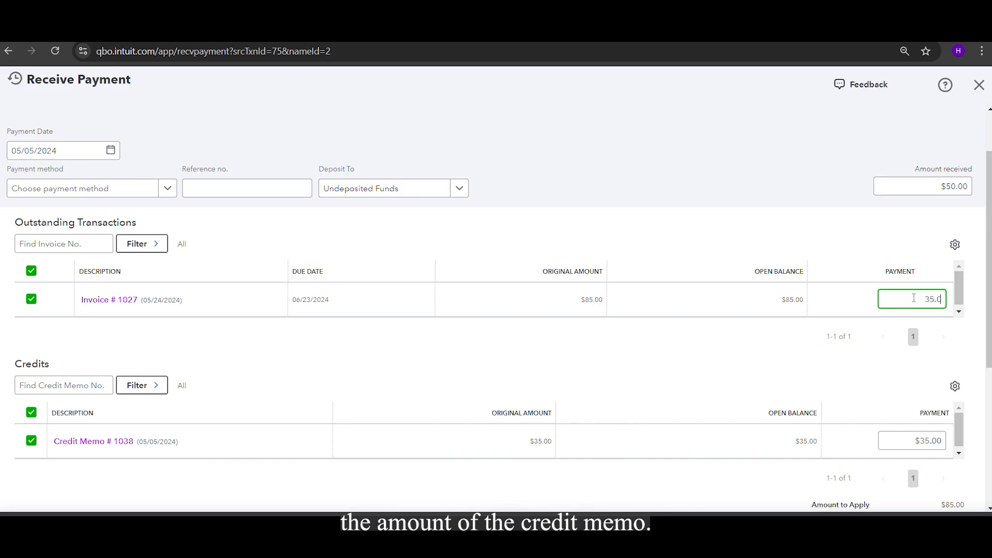
type("0")
left_click(804, 233)
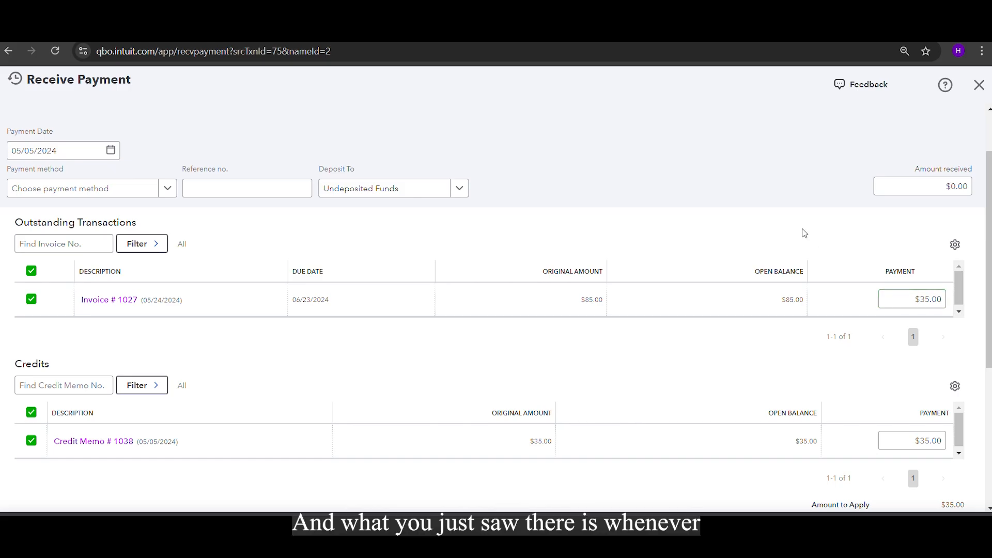
Step: Review the amount received and the selected invoice and credit, and save the payment that applies the credit memo
scroll(812, 331, "up", 1)
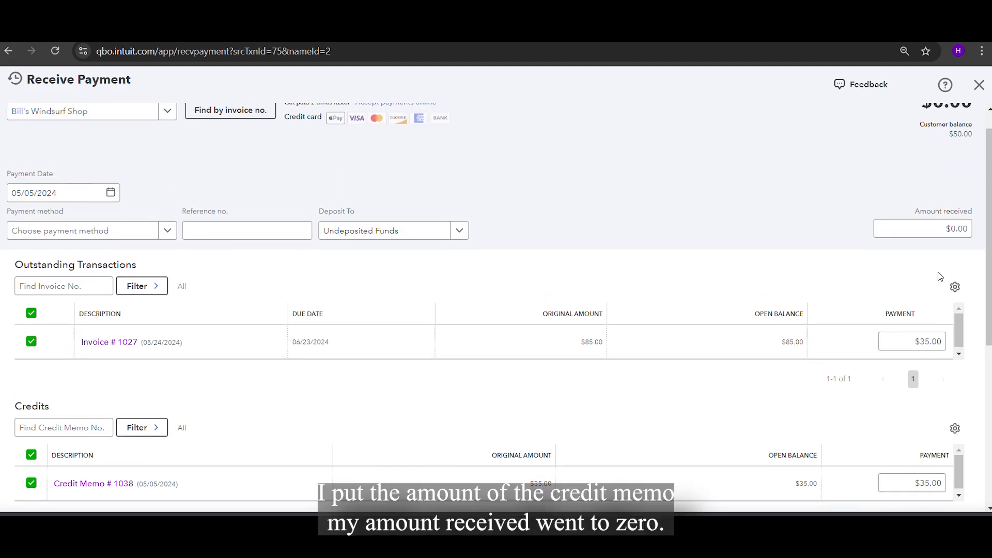
left_click(917, 228)
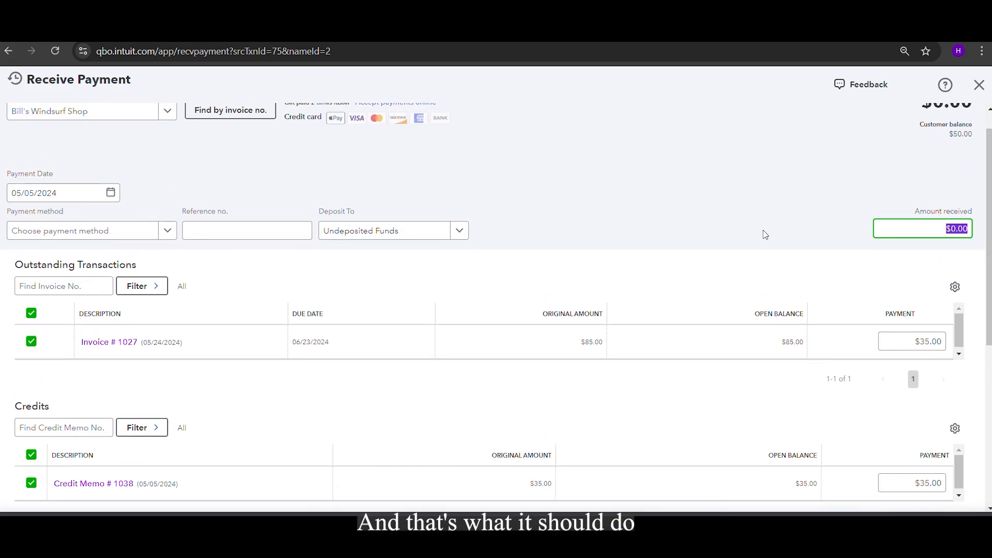
scroll(540, 325, "up", 1)
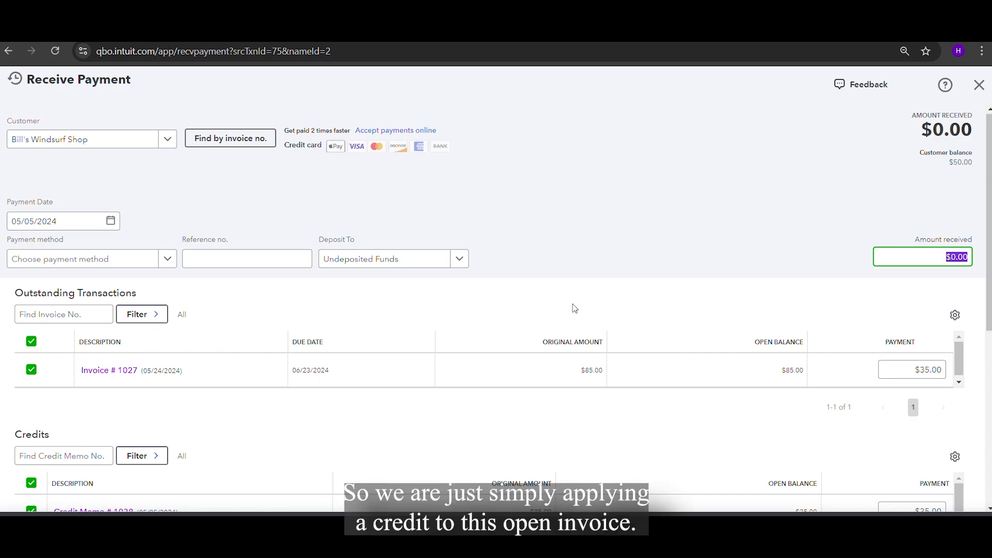
scroll(542, 326, "down", 2)
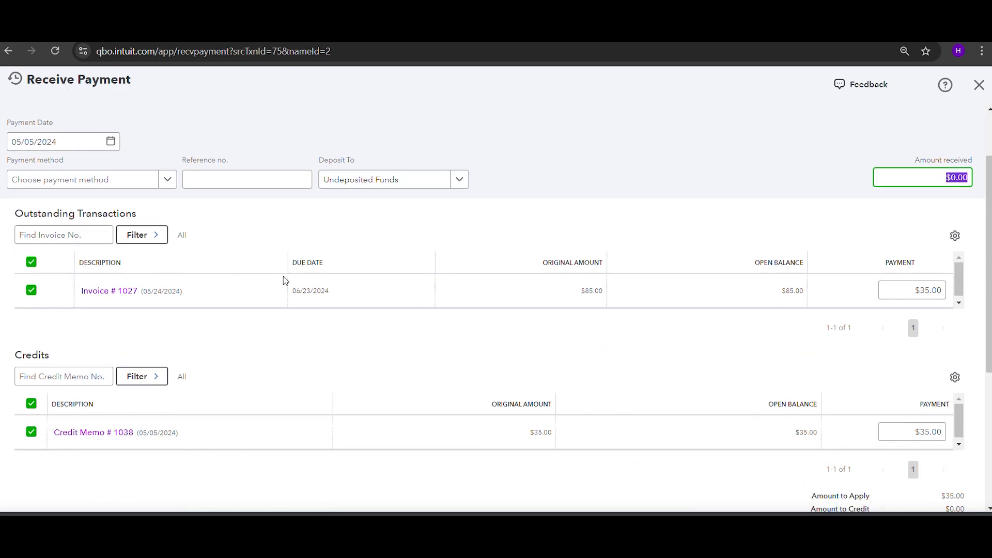
scroll(509, 364, "up", 2)
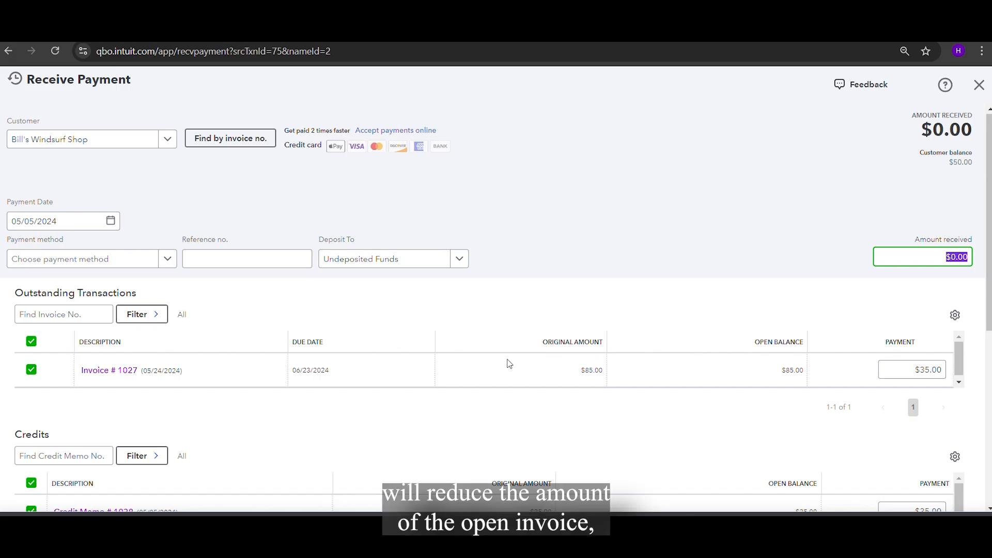
scroll(507, 360, "down", 1)
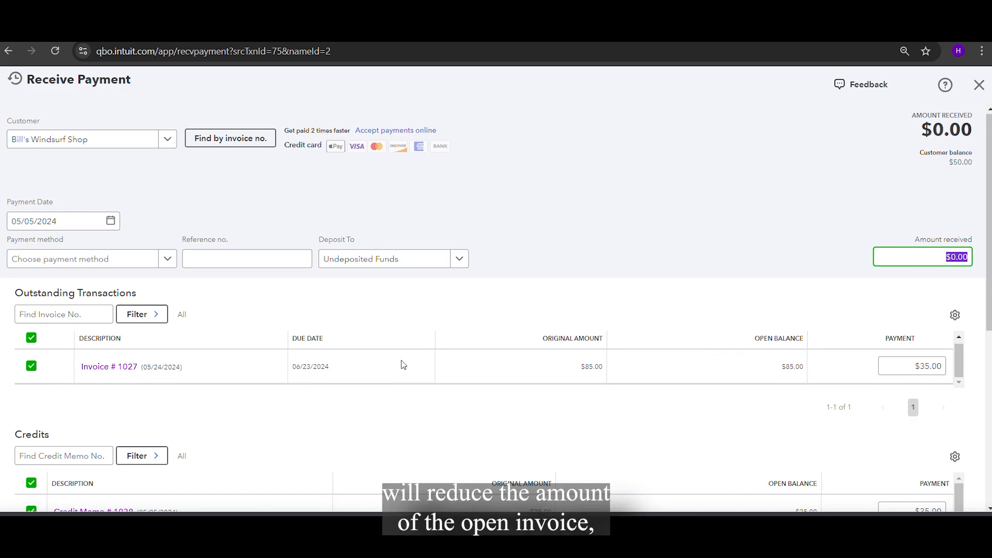
scroll(628, 408, "down", 3)
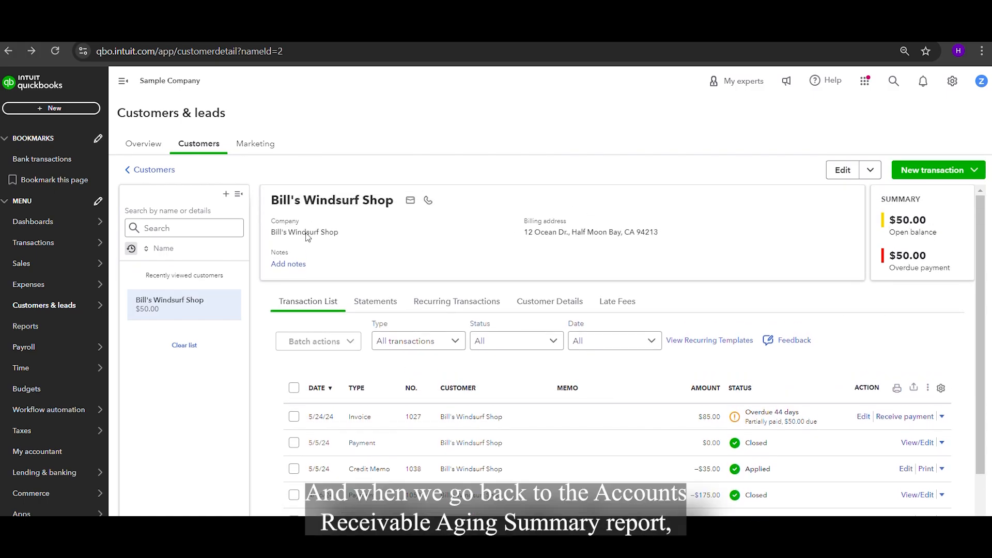
Step: Reopen the Accounts receivable aging summary and view the detail behind Cool Cars' negative amount for 31 - 60 days
left_click(38, 327)
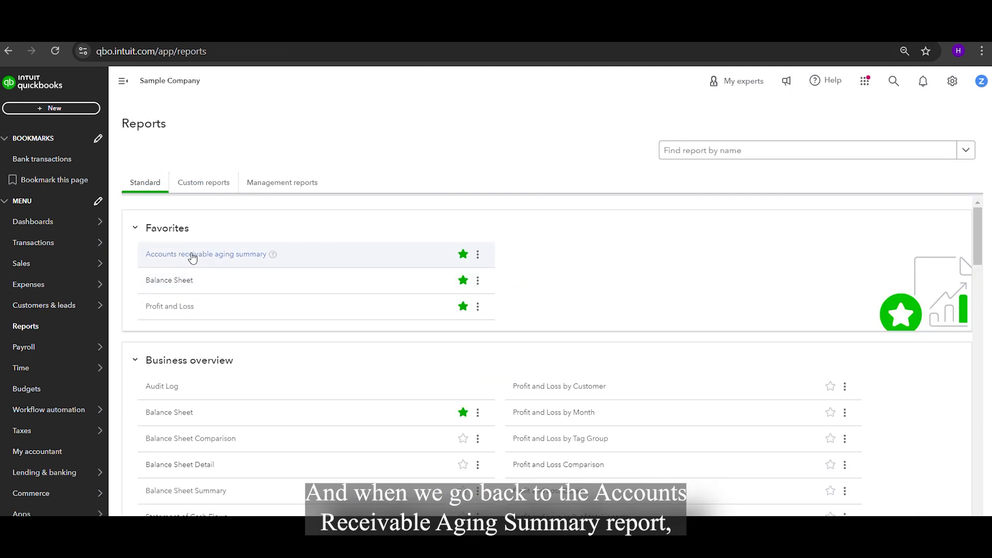
left_click(192, 255)
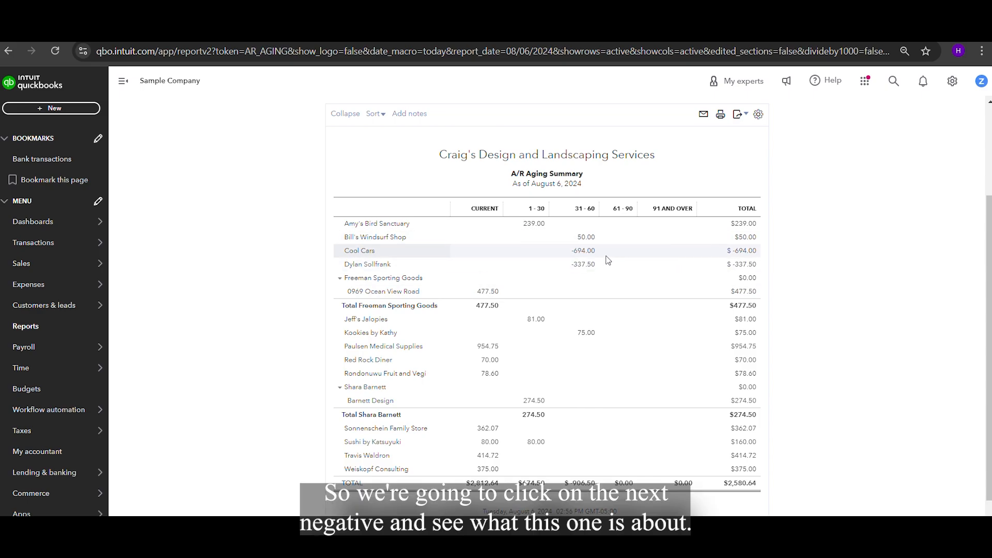
left_click(580, 252)
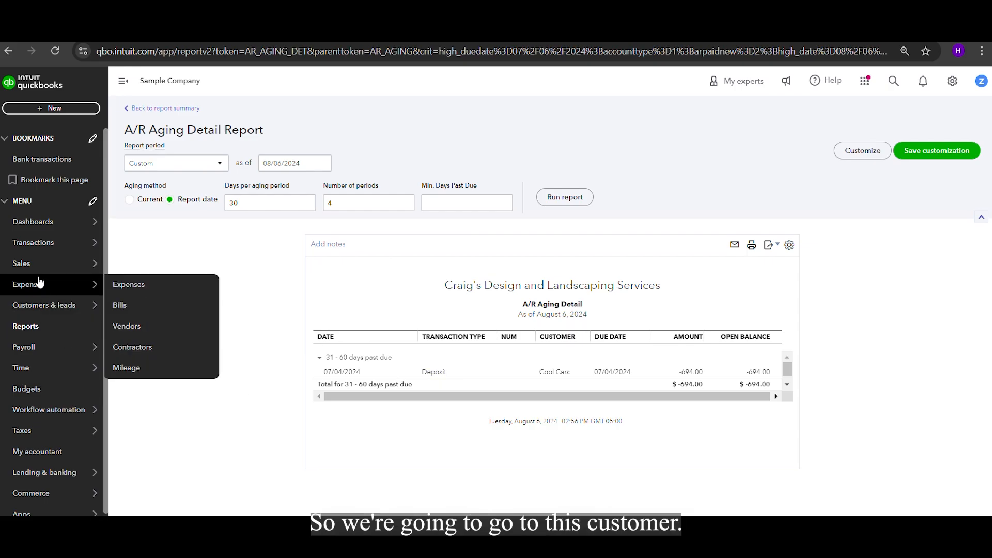
Step: Search the customers for "cool" and open the Cool Cars record at its transaction list
mouse_move(43, 308)
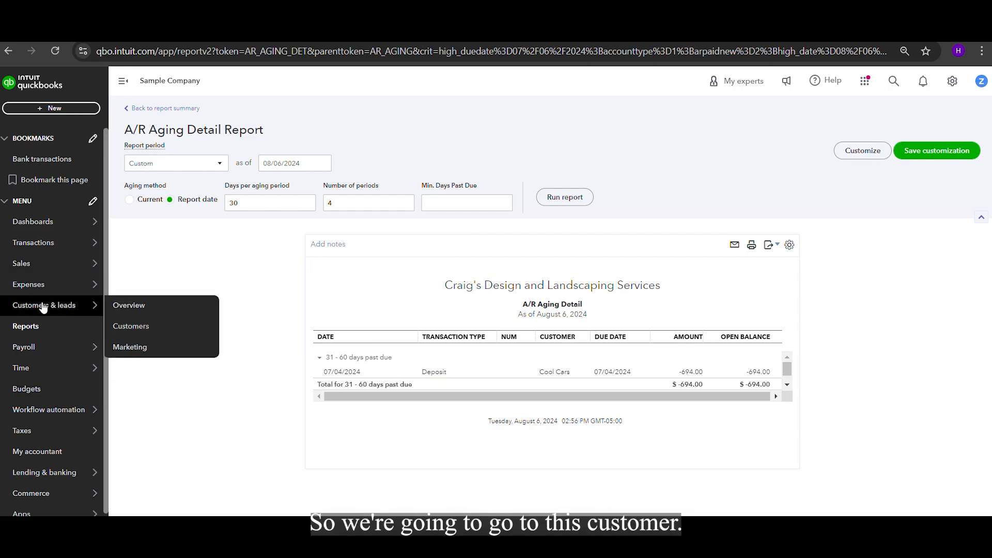
left_click(148, 332)
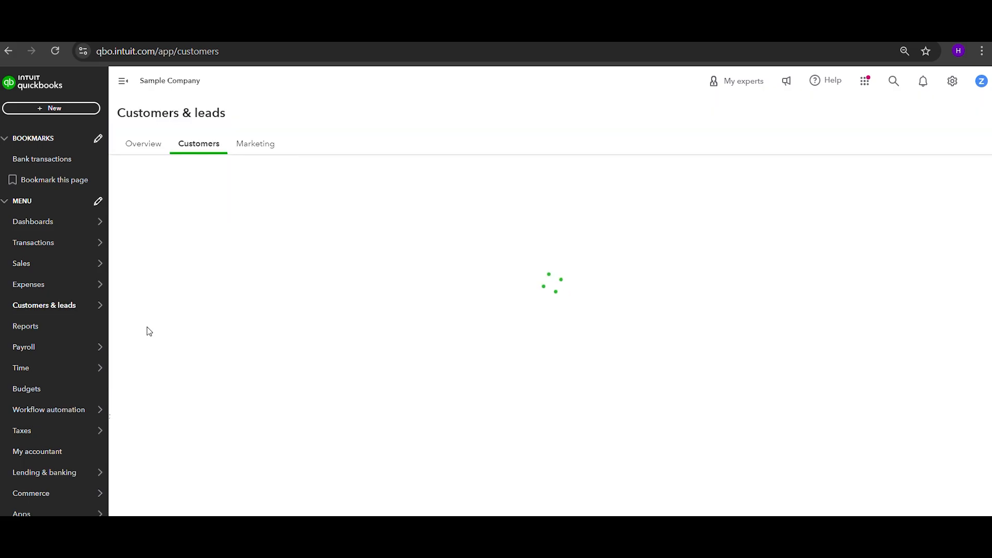
type("cool")
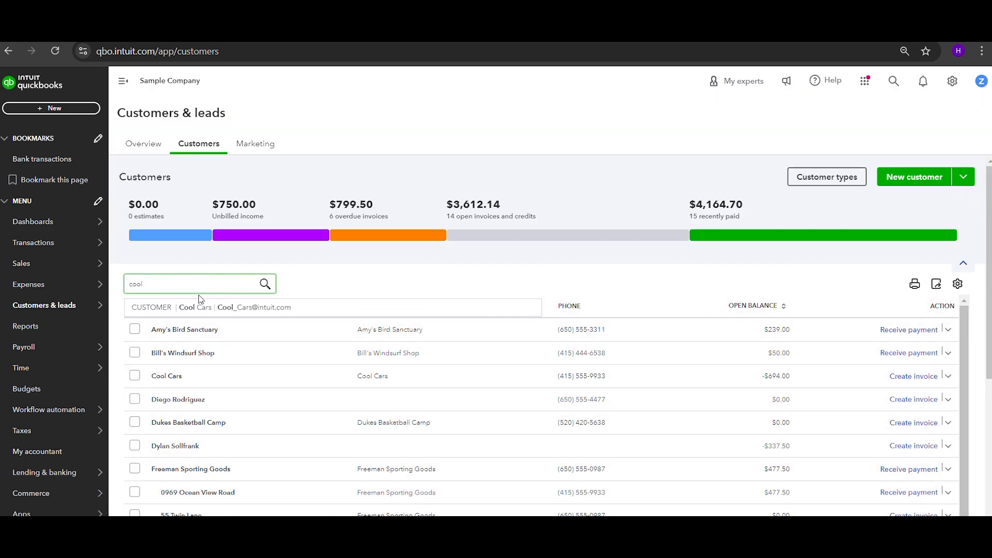
left_click(200, 306)
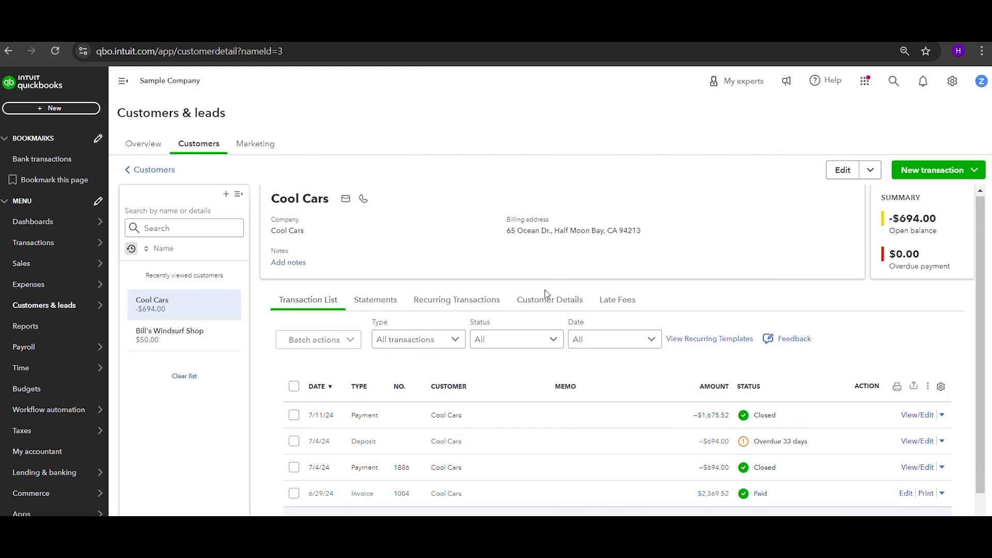
scroll(545, 290, "down", 1)
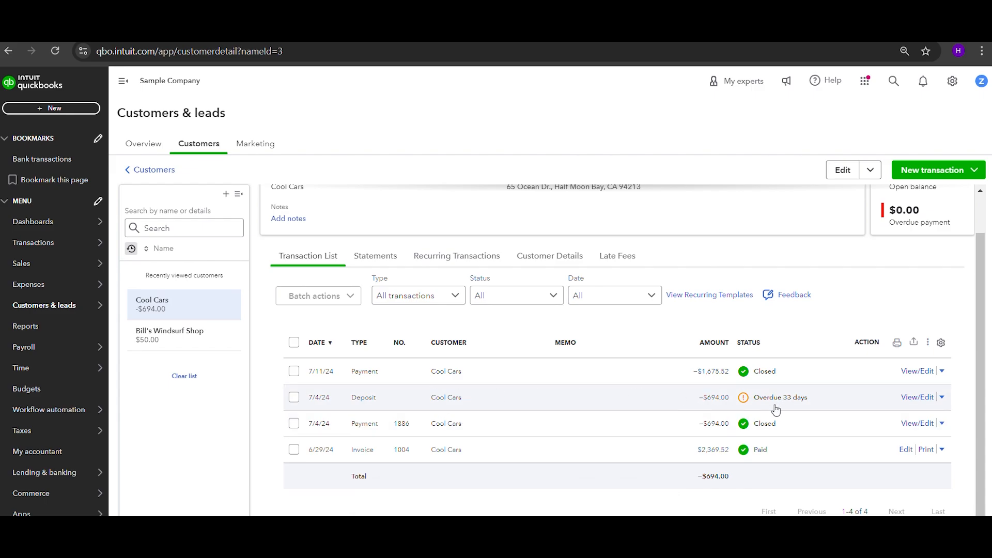
Step: Examine which account the 7/4/24 Cool Cars deposit was posted to, and return to the customer's transaction list
left_click(929, 397)
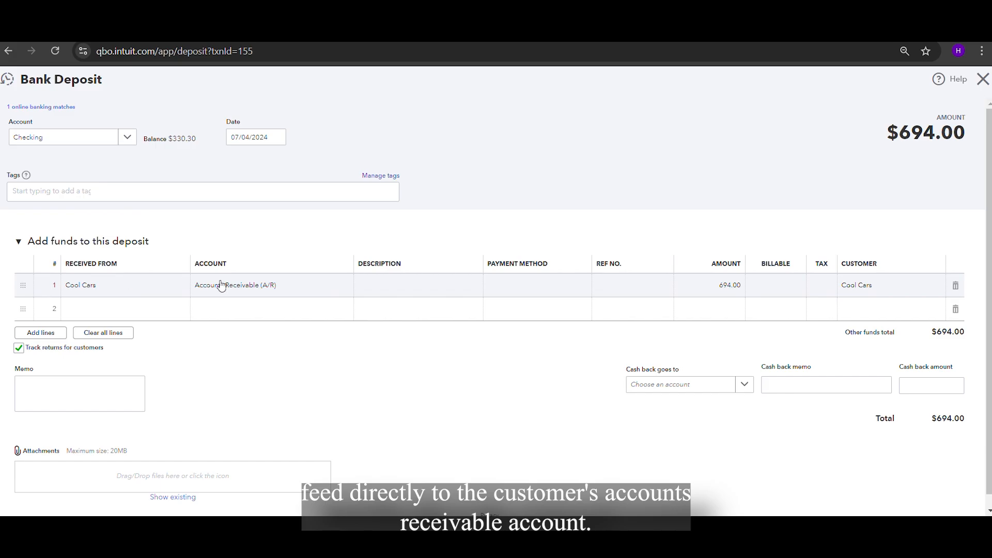
left_click(984, 83)
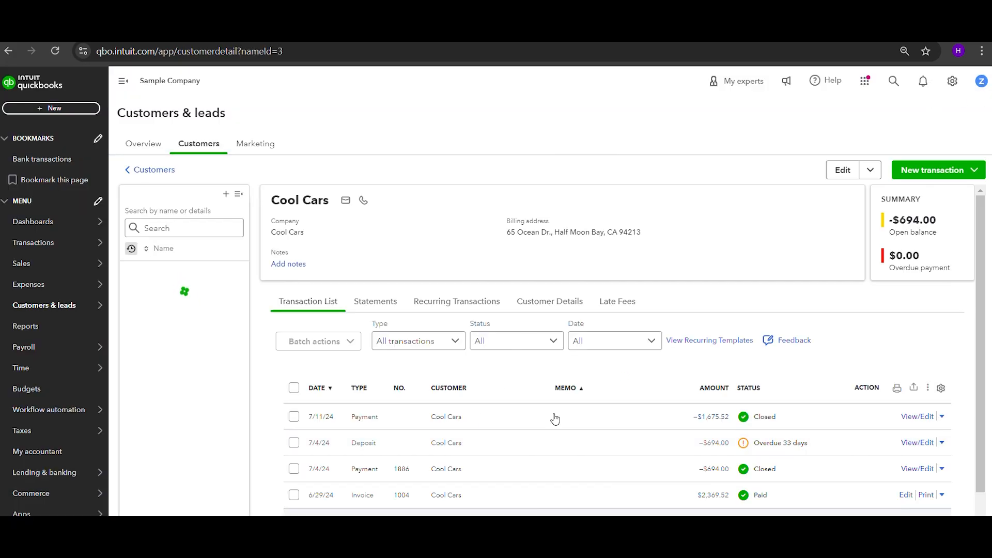
scroll(551, 416, "down", 1)
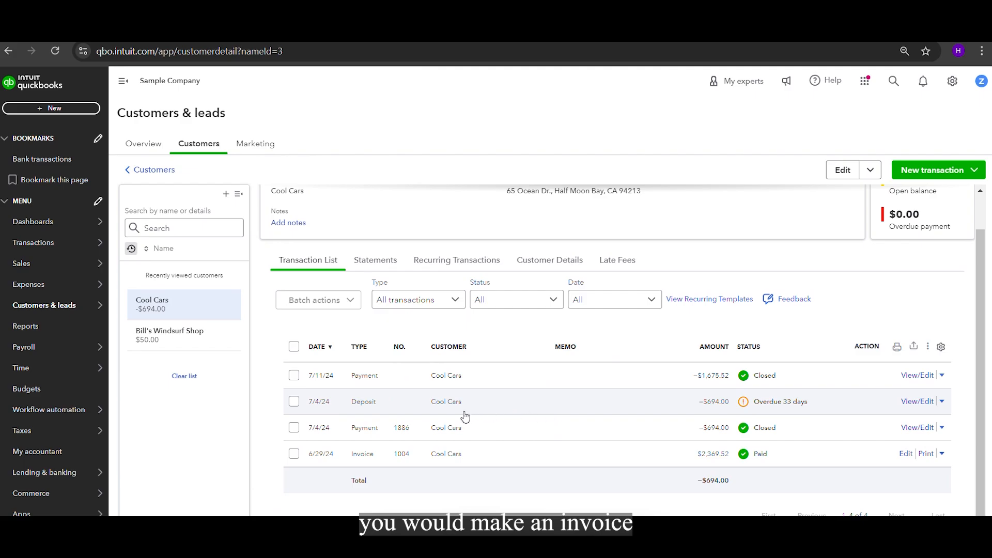
right_click(583, 413)
left_click(836, 331)
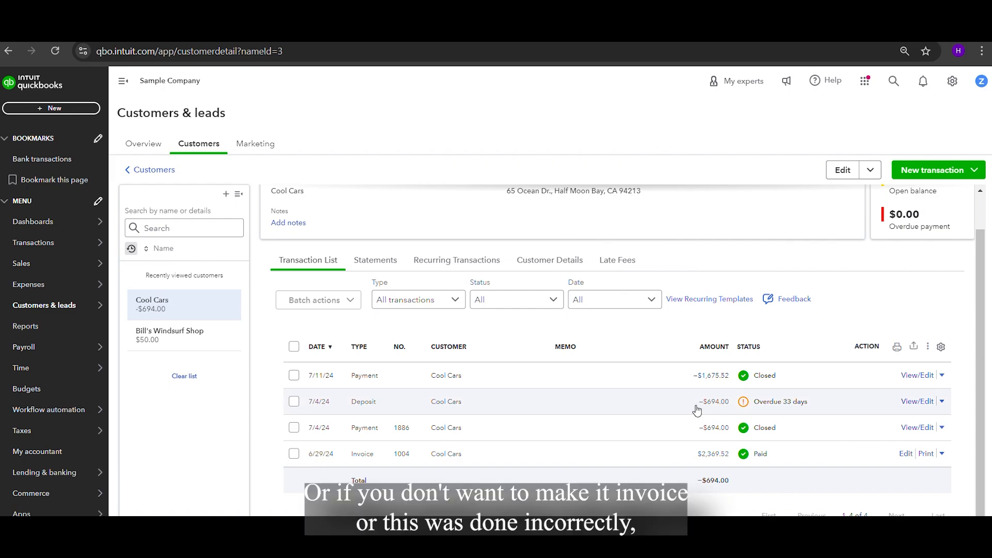
Step: Change the account of the 7/4/24 Cool Cars deposit line to Sales of Product Income and save the deposit
left_click(914, 405)
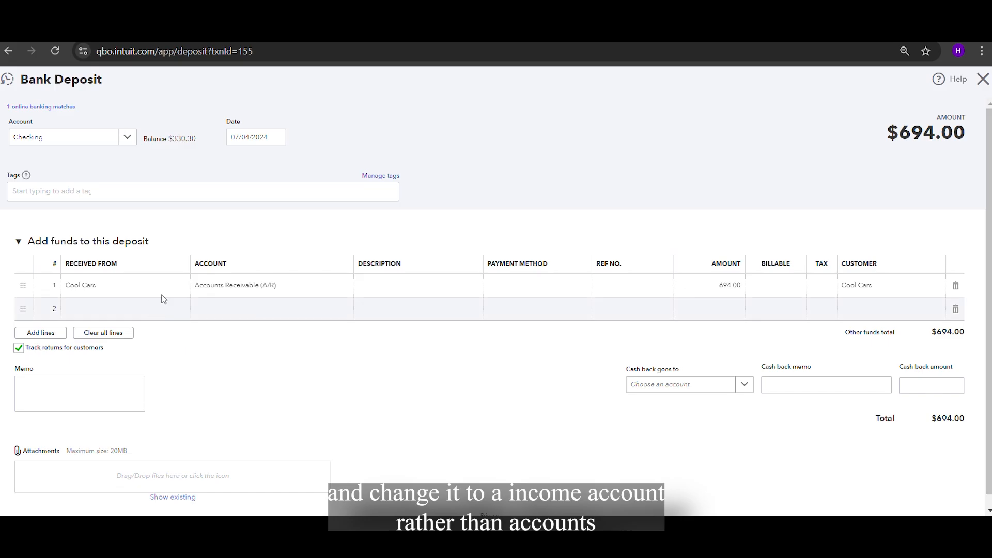
left_click(273, 293)
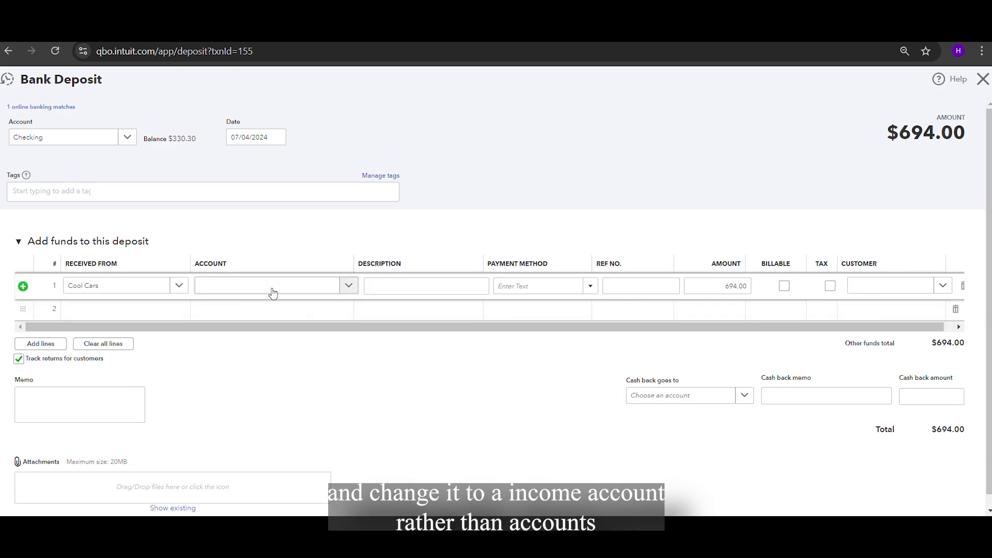
left_click(349, 291)
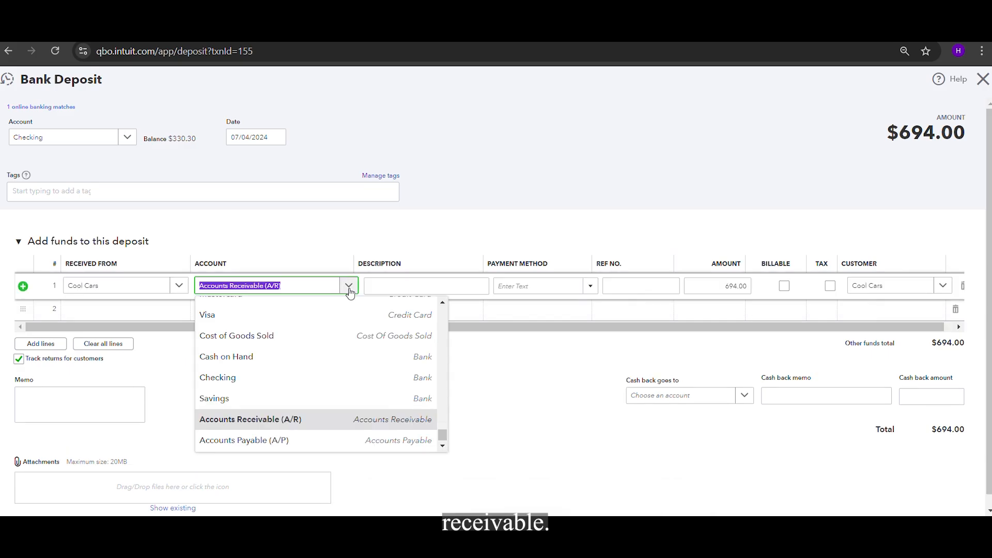
type("sales")
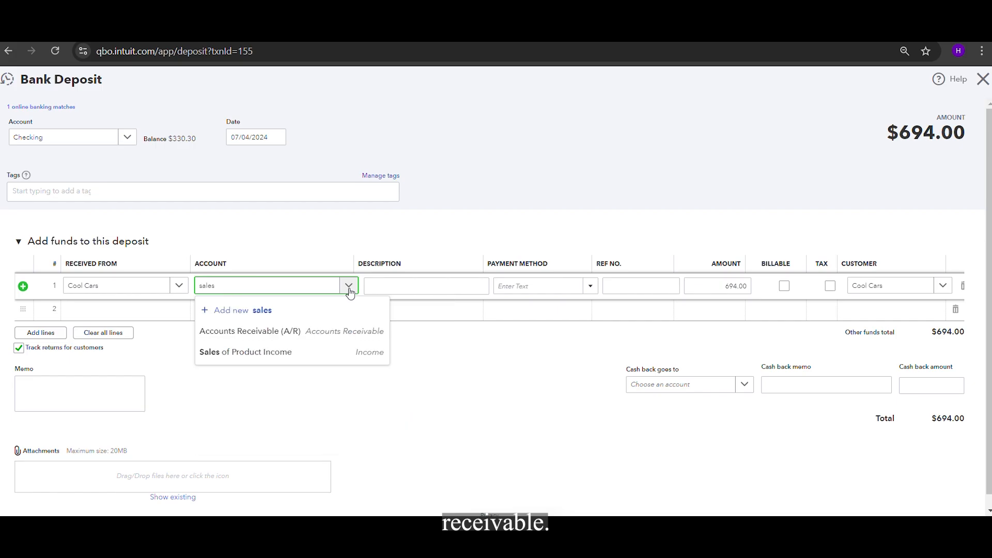
left_click(321, 356)
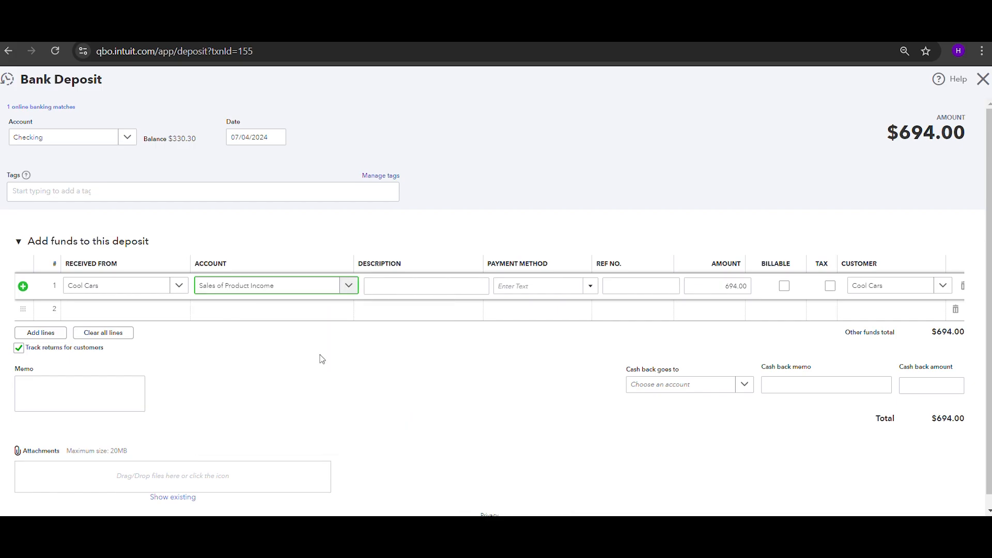
left_click(341, 375)
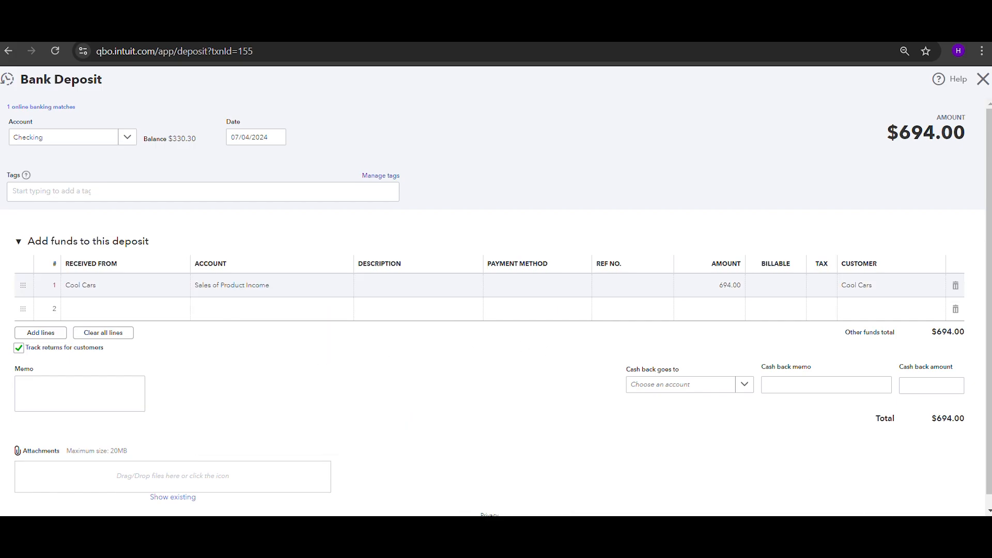
key("ctrl+alt+d")
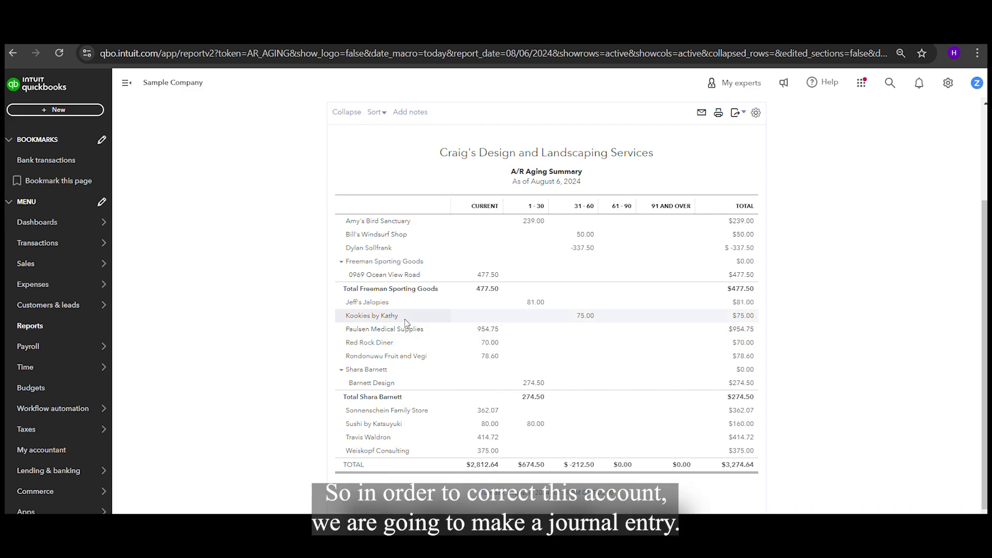
Step: Create a journal entry dated 05/05/2024 and set the first line's account to Accounts Receivable (A/R)
scroll(272, 278, "up", 3)
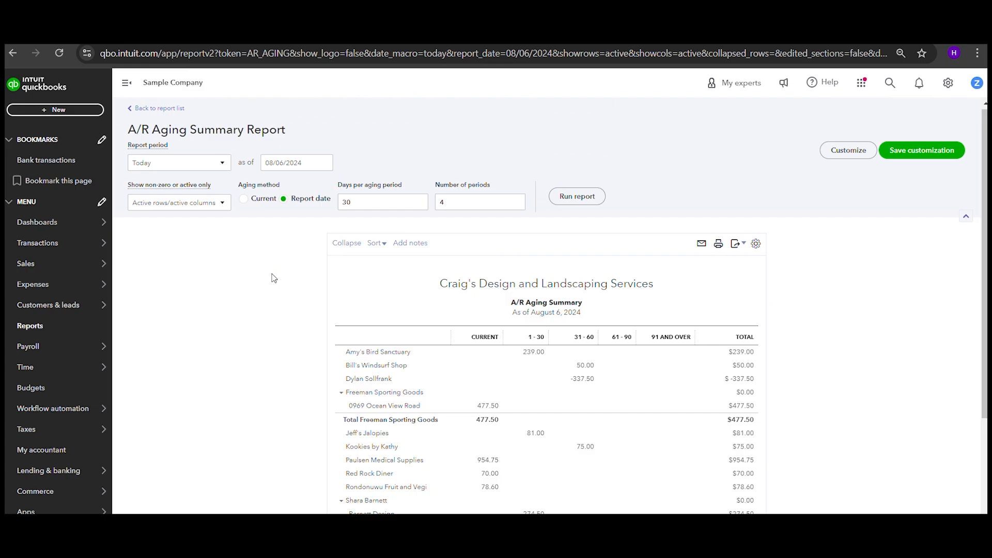
left_click(82, 110)
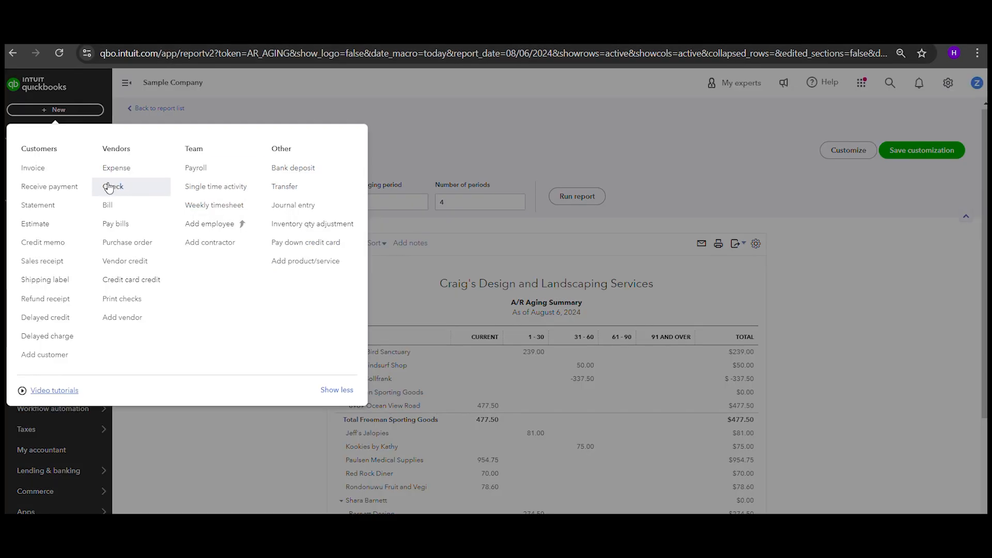
left_click(311, 211)
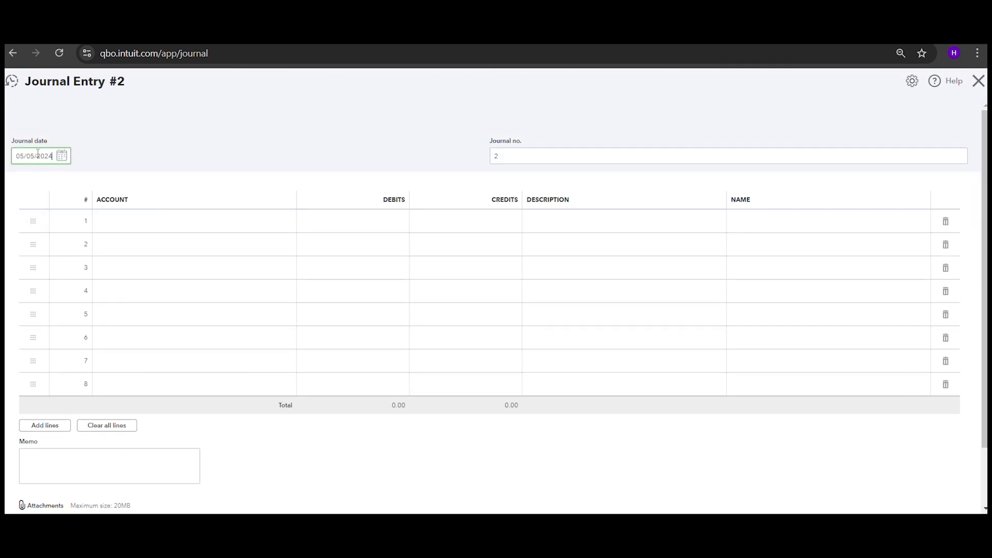
left_click(118, 229)
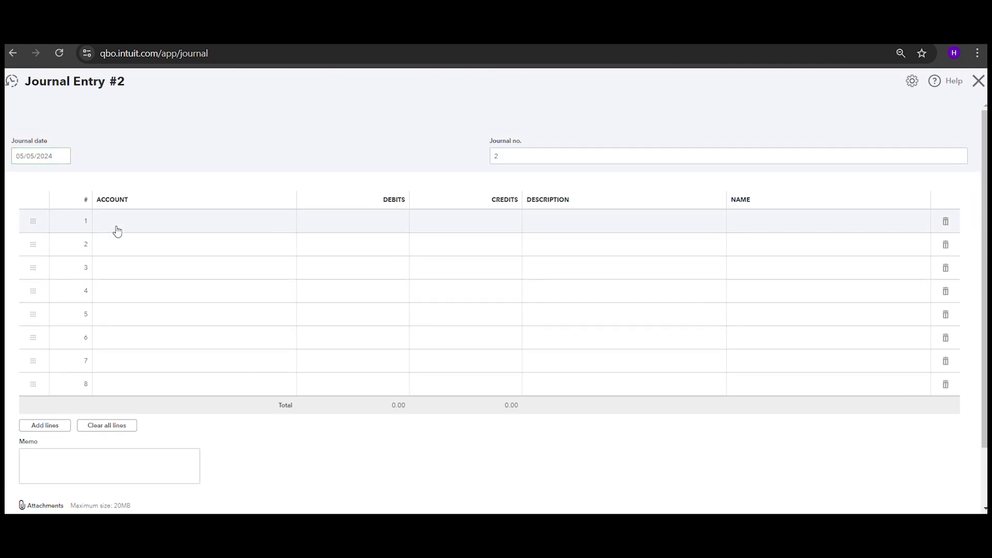
left_click(137, 226)
type("acc")
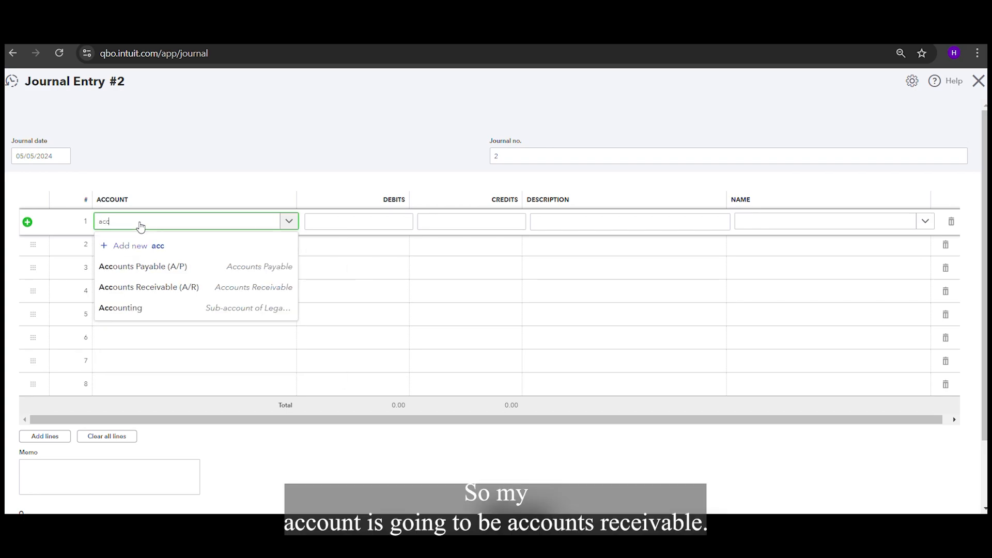
left_click(189, 287)
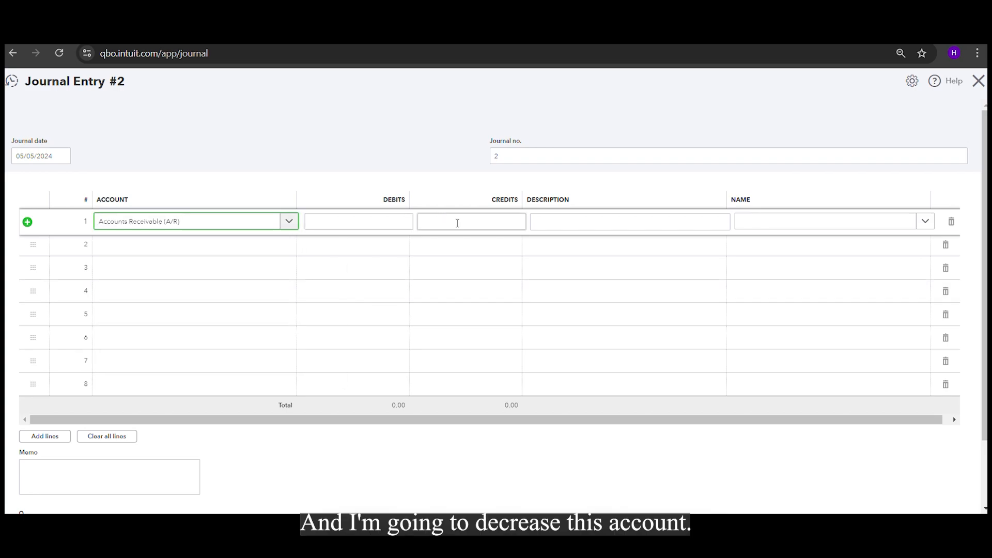
Step: Credit 70.00 on the Accounts Receivable line and assign the line to the customer Red Rock Diner
left_click(457, 224)
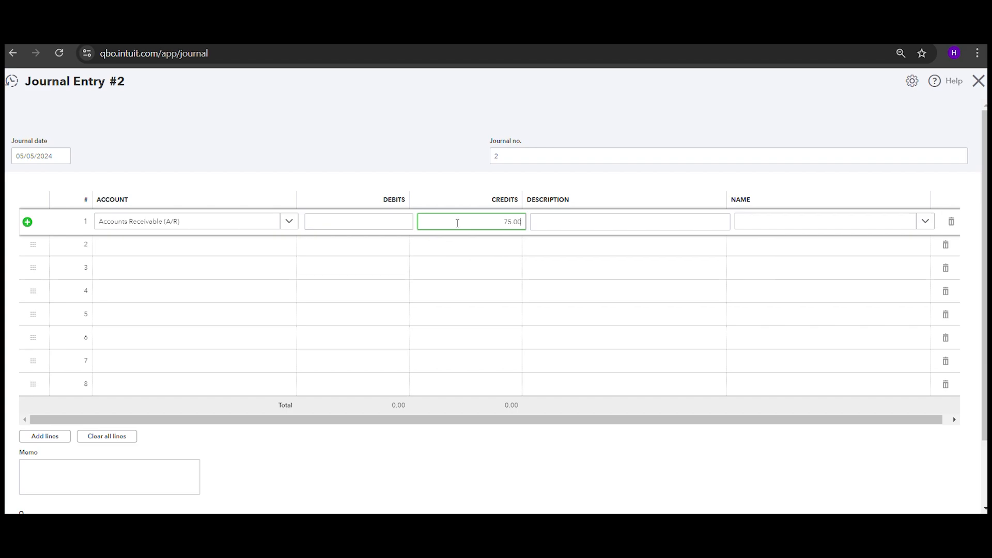
key("Tab")
key("Tab")
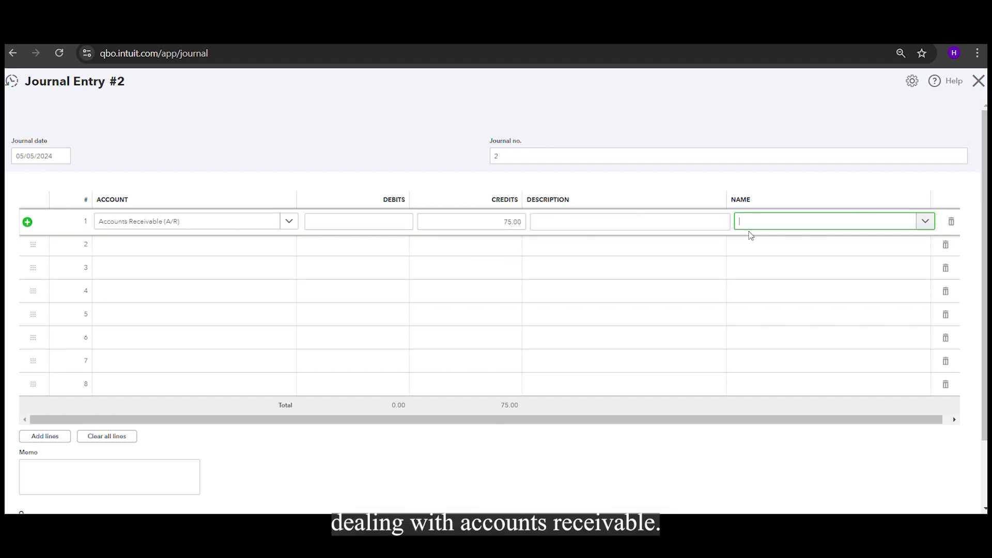
left_click(925, 222)
type("Red")
left_click(803, 265)
left_click(494, 215)
type("70")
Step: Add Sales of Product Income as the second line with a 70.00 debit, and save and close the journal entry
left_click(221, 251)
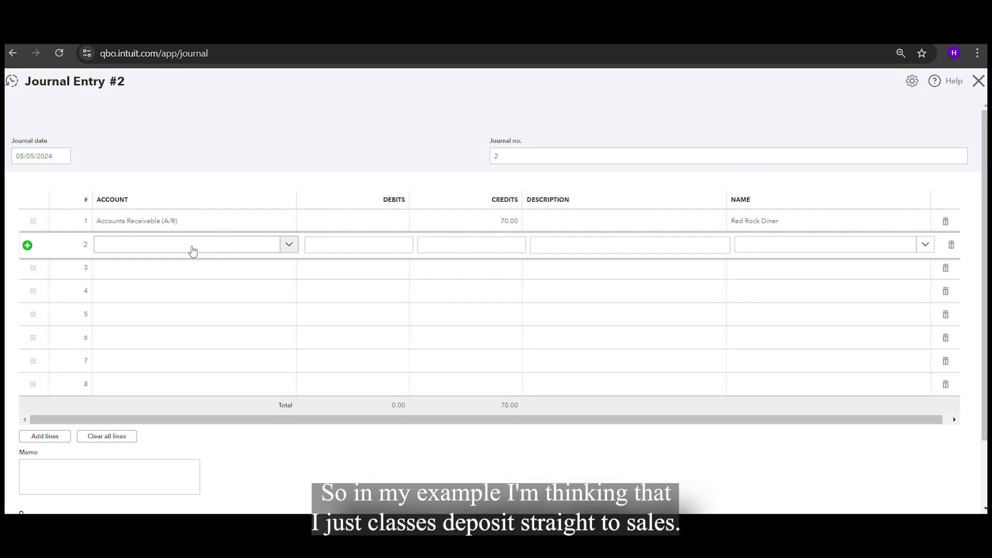
left_click(193, 251)
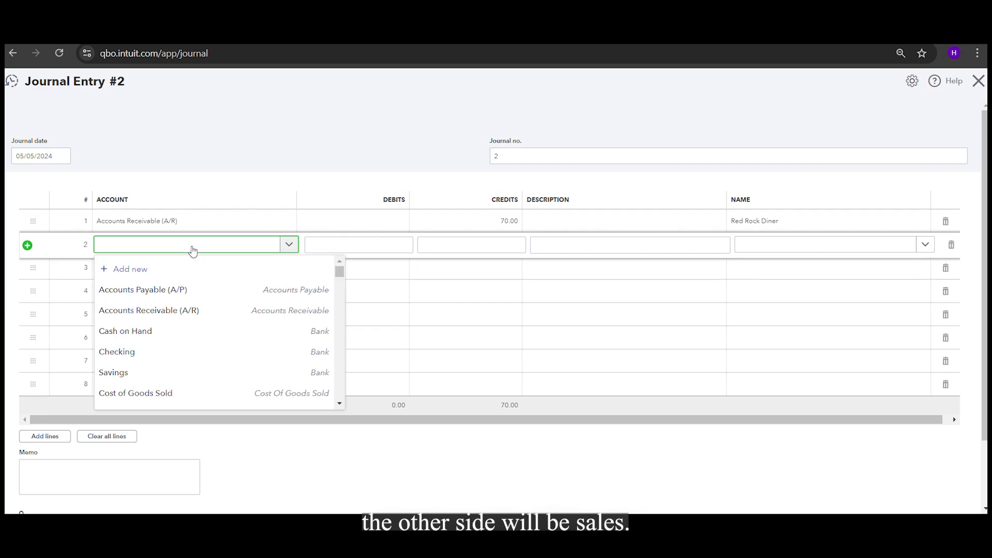
type("SALES")
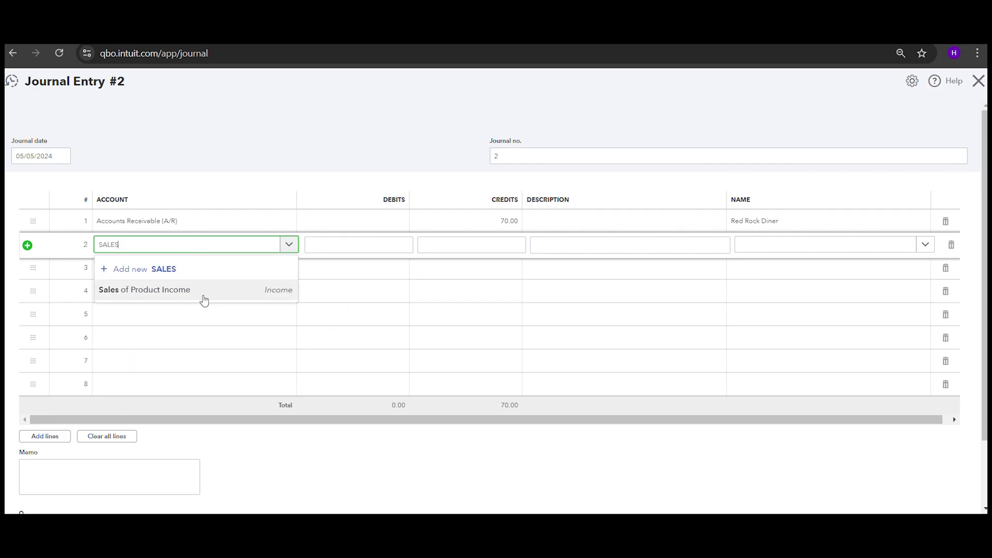
left_click(193, 297)
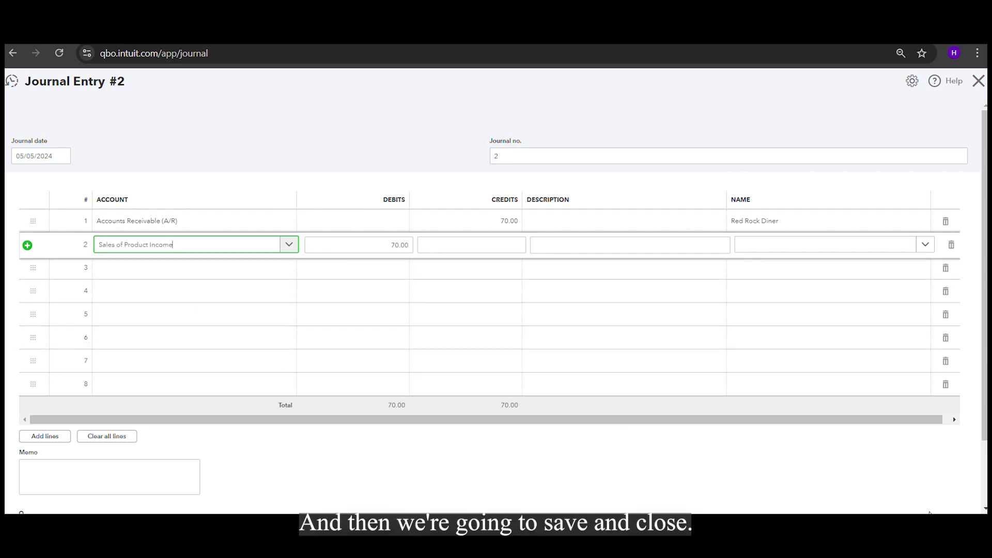
left_click(928, 528)
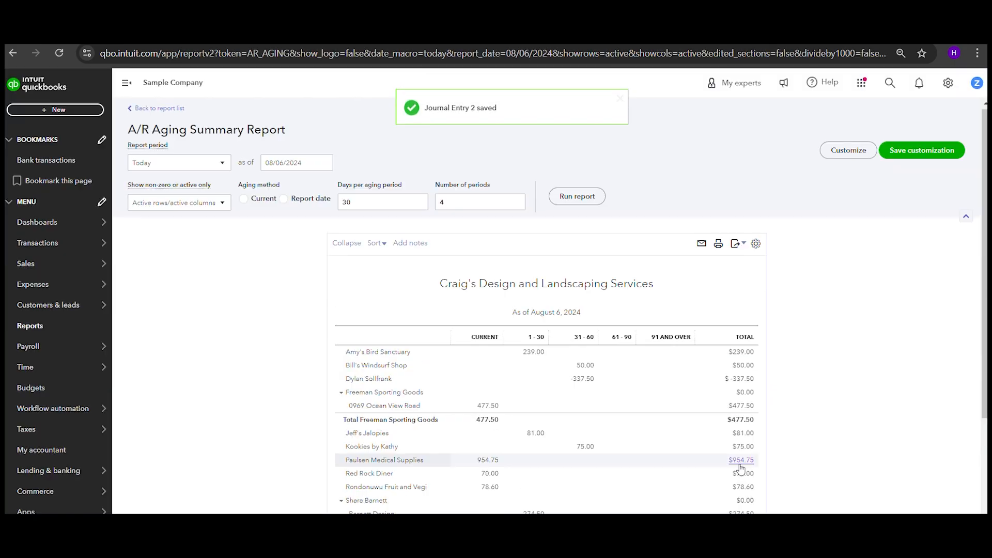
Step: Check Red Rock Diner in the A/R Aging Summary, search the customers for "RED" and open the Red Rock Diner record
scroll(641, 435, "down", 3)
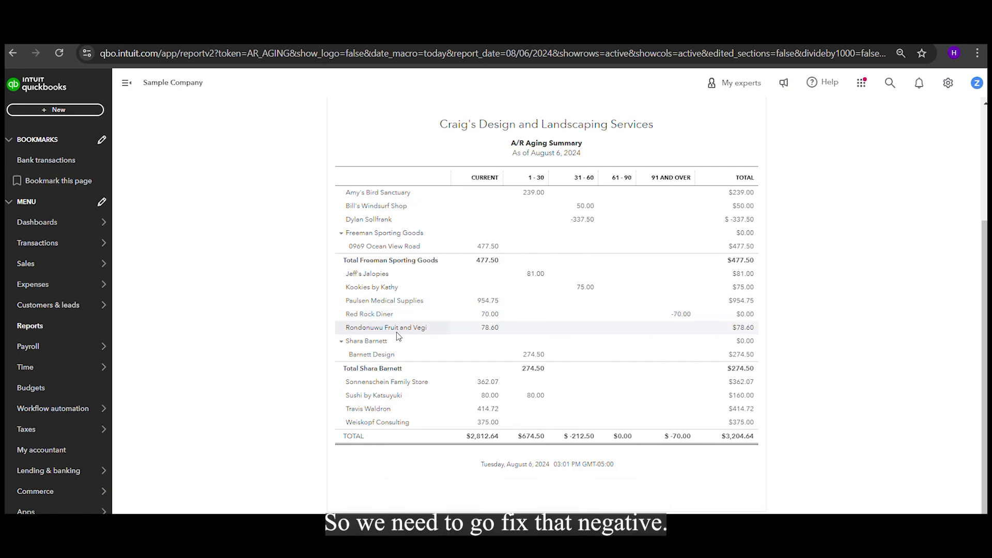
mouse_move(103, 286)
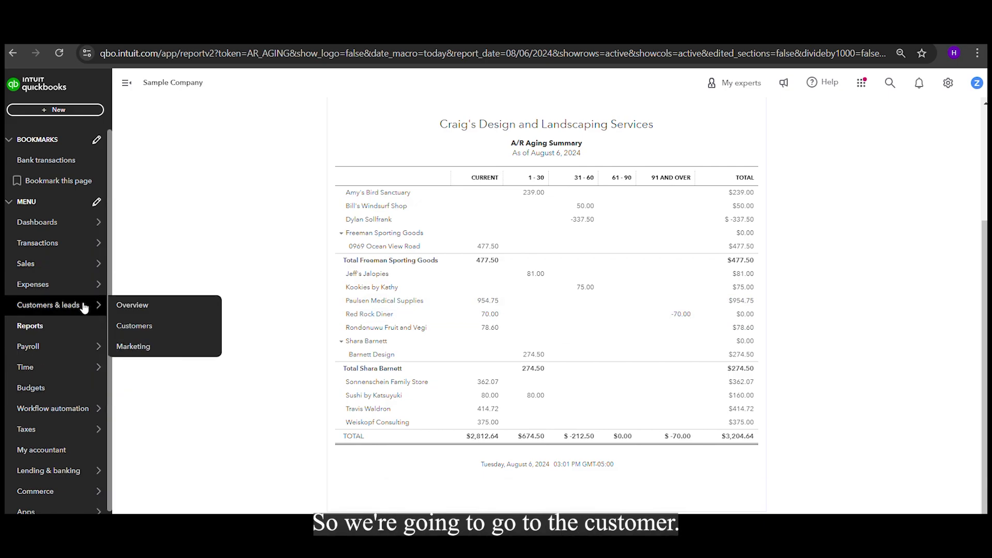
left_click(146, 327)
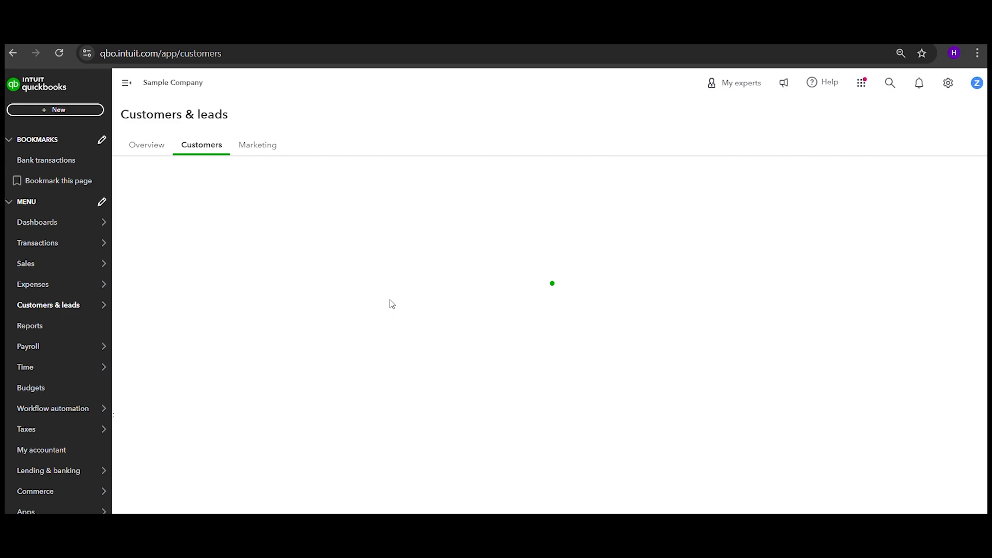
type("RE")
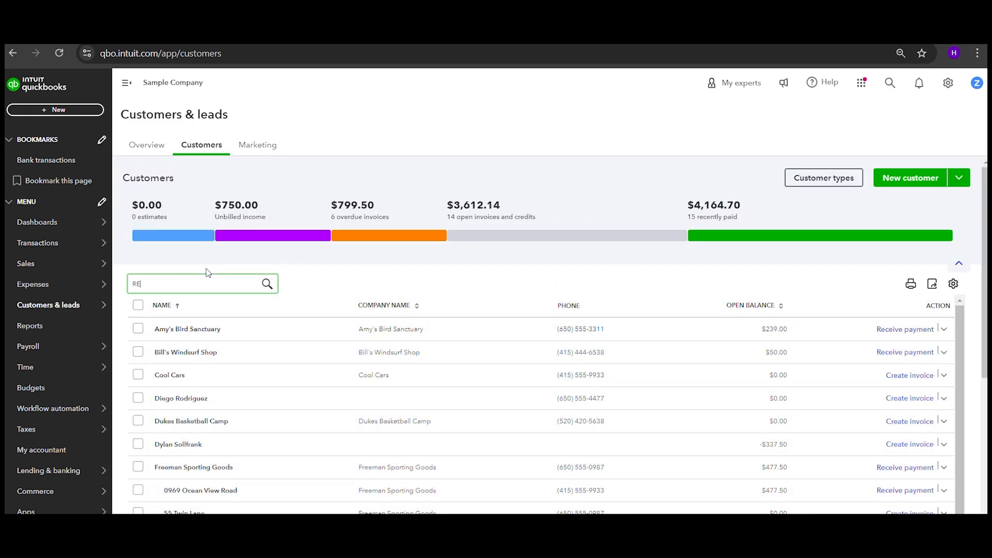
type("D")
left_click(201, 310)
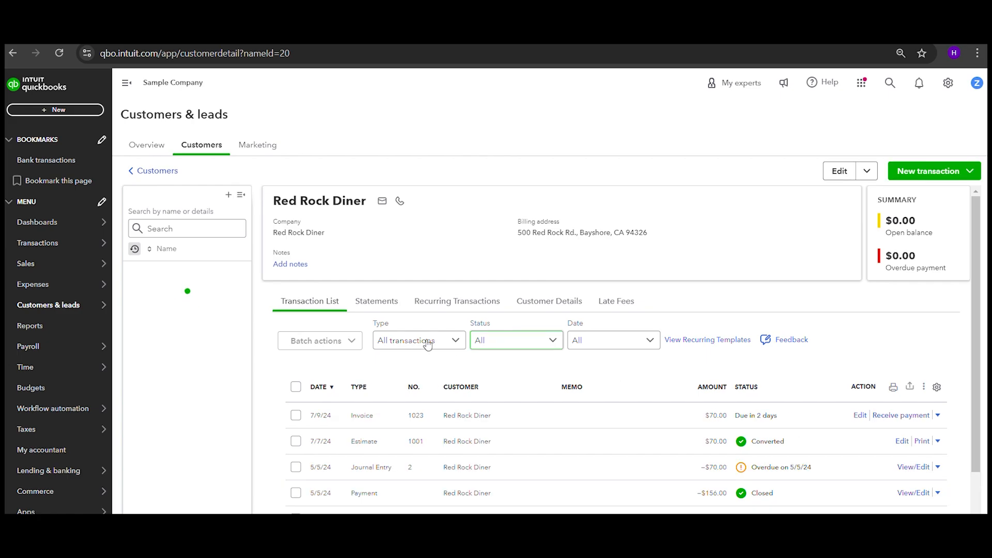
Step: Receive payment on Red Rock Diner's invoice 1023 with the Journal Entry #2 credit of $70.00 applied, and save and close
scroll(428, 341, "down", 1)
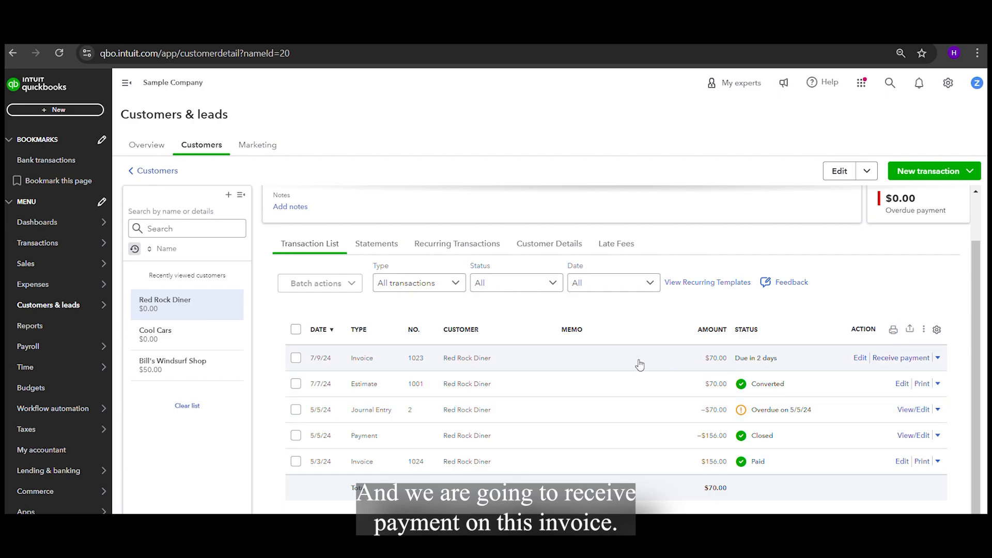
left_click(908, 358)
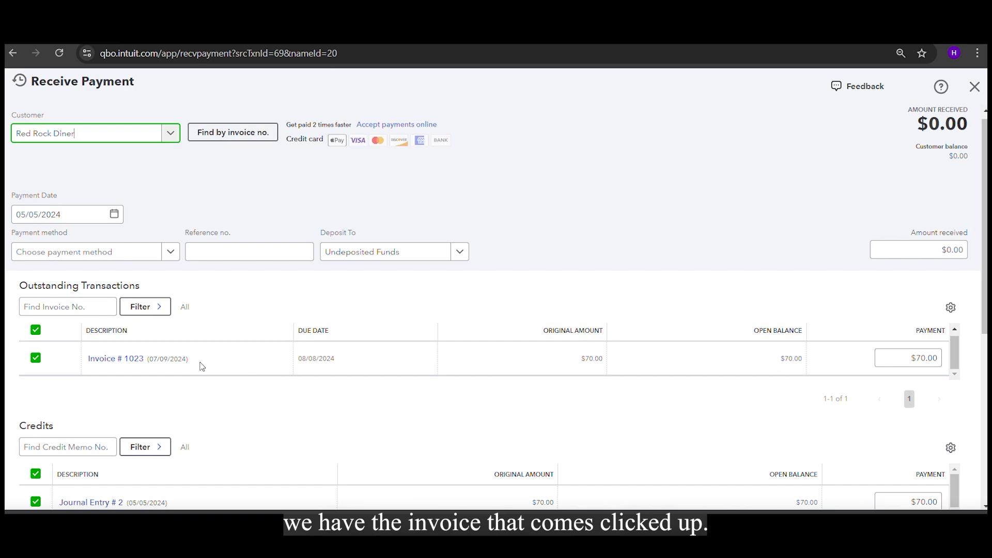
scroll(201, 366, "down", 2)
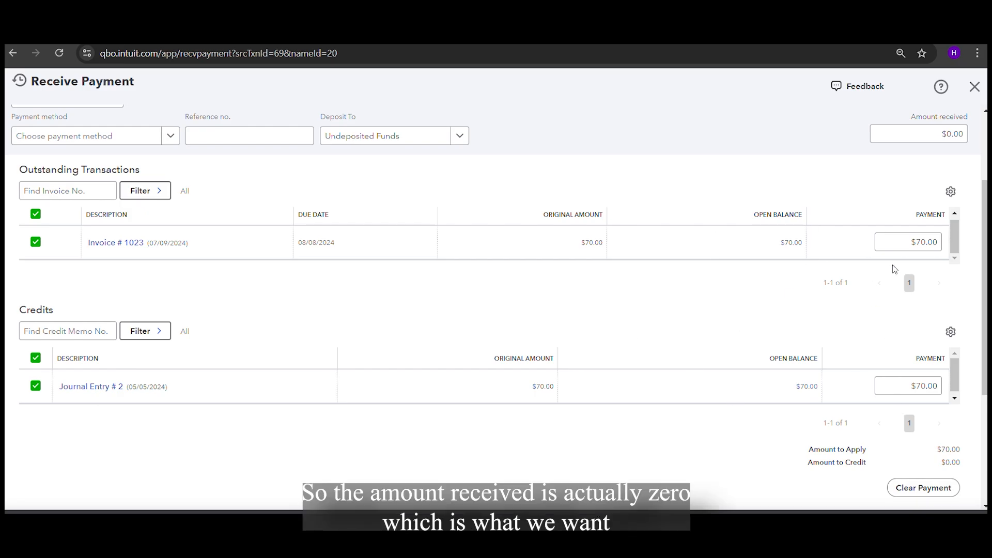
left_click(909, 243)
left_click(931, 134)
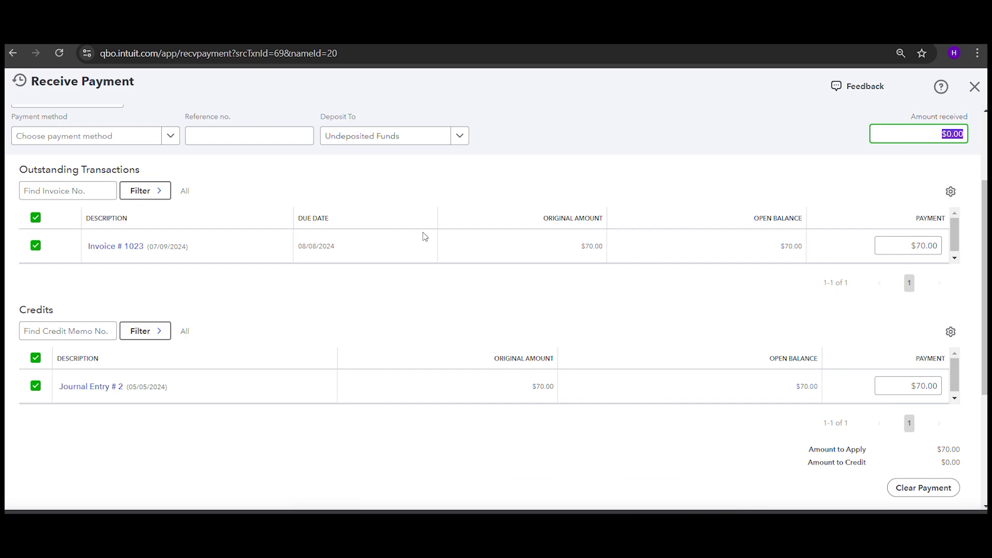
scroll(567, 238, "up", 2)
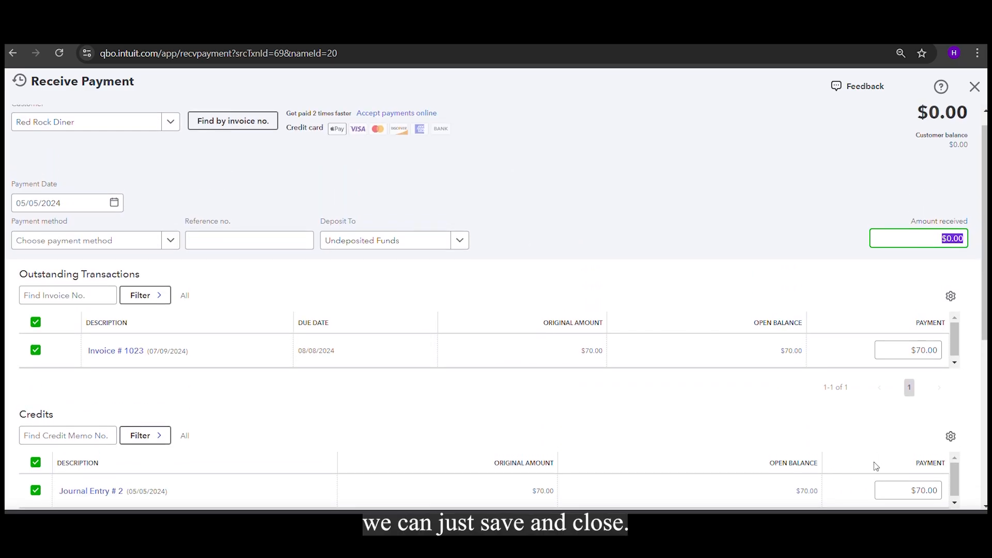
left_click(922, 524)
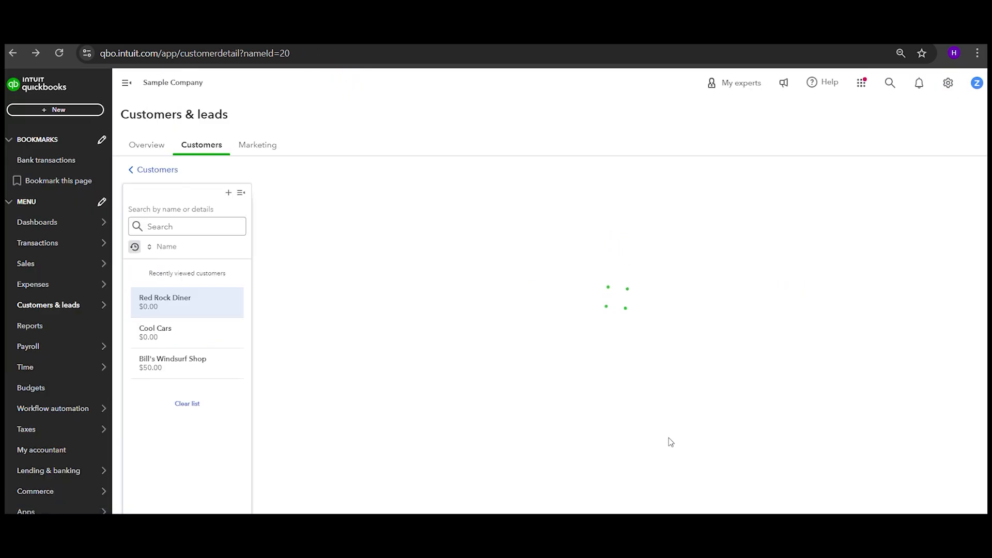
Step: Check Barnett Design's open balance in the A/R Aging Summary and open the customer list
scroll(592, 351, "down", 2)
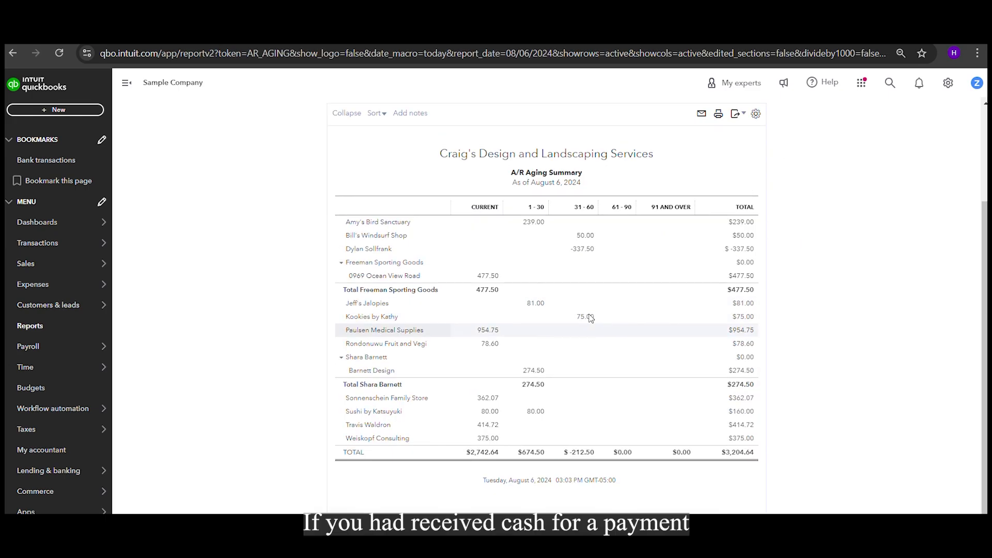
scroll(591, 318, "up", 1)
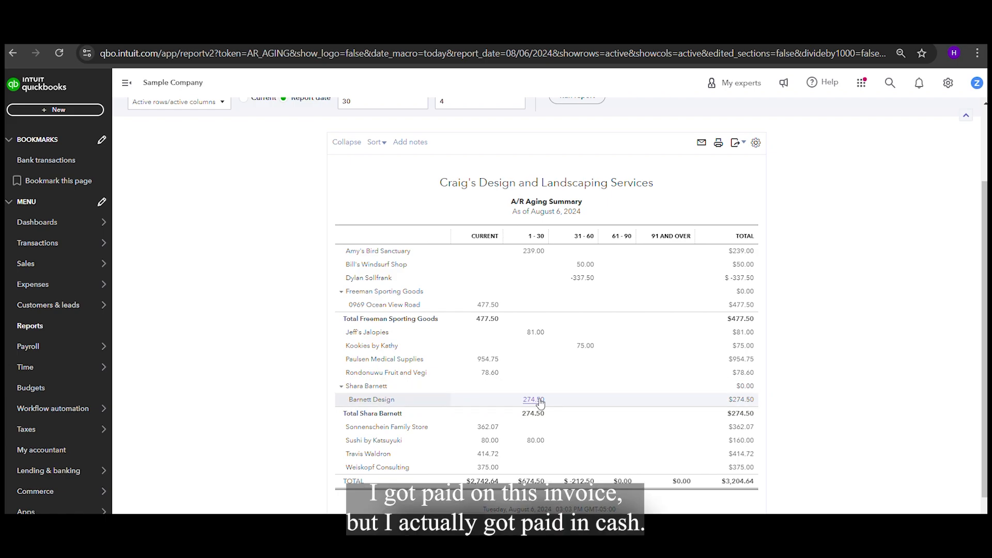
mouse_move(51, 310)
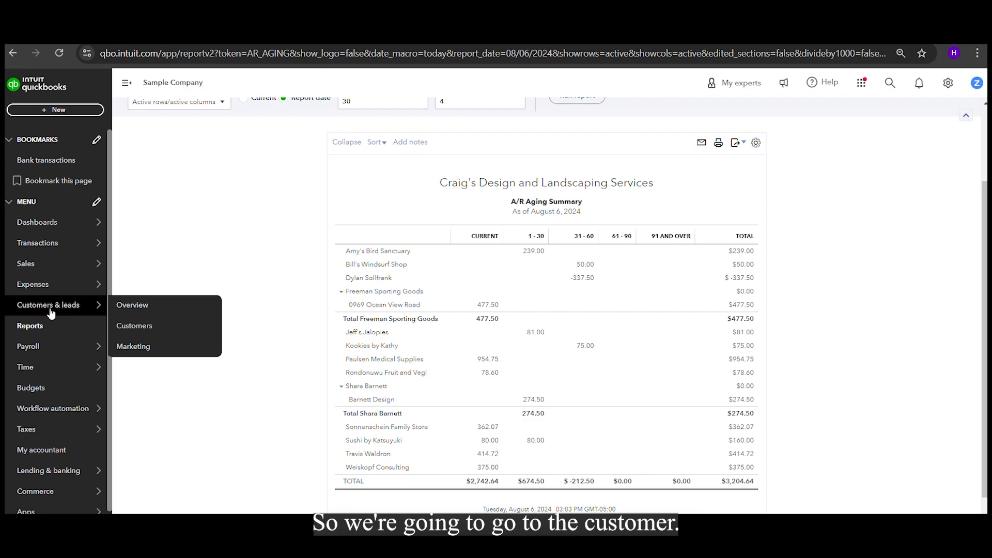
left_click(148, 329)
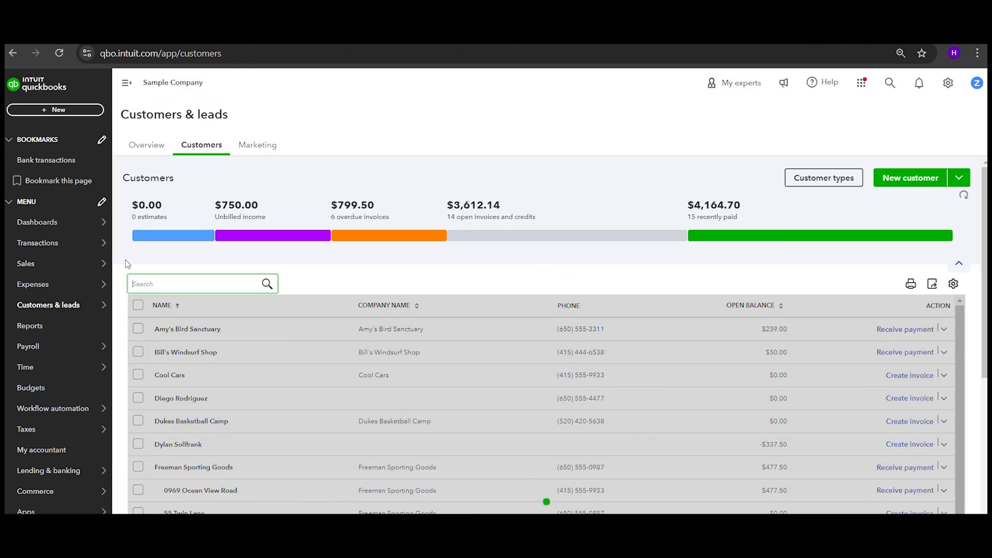
Step: Try to find Barnett Design by searching the customers for "BARR" and for the contact's first name
type("BARR")
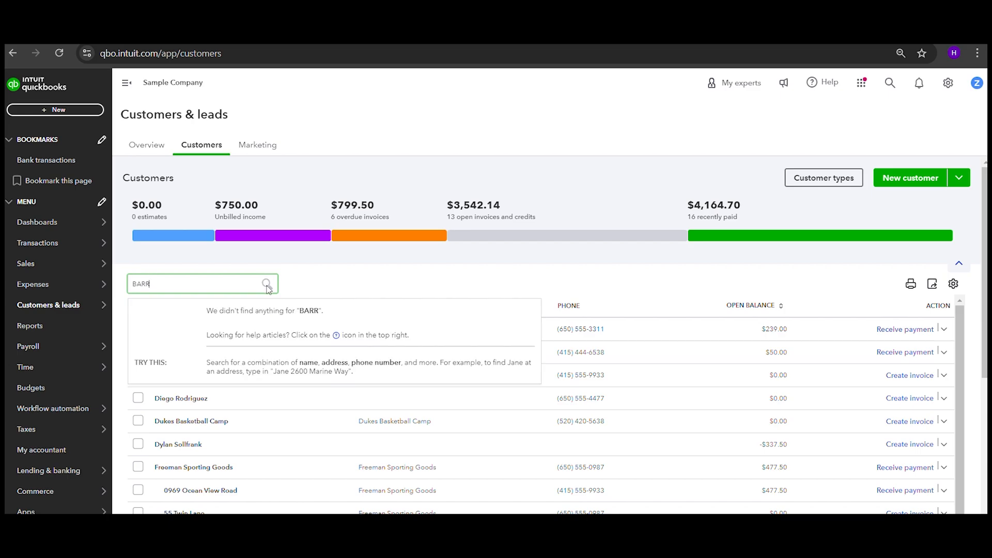
key("BackSpace")
key("BackSpace")
type("SHANE")
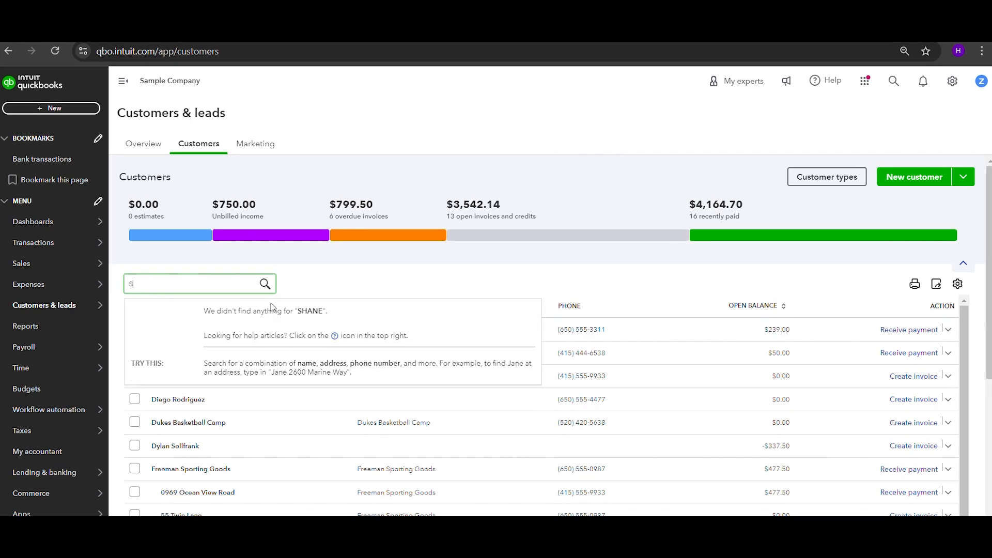
Step: Find Barnett Design in the customer list and open its record
scroll(266, 414, "down", 5)
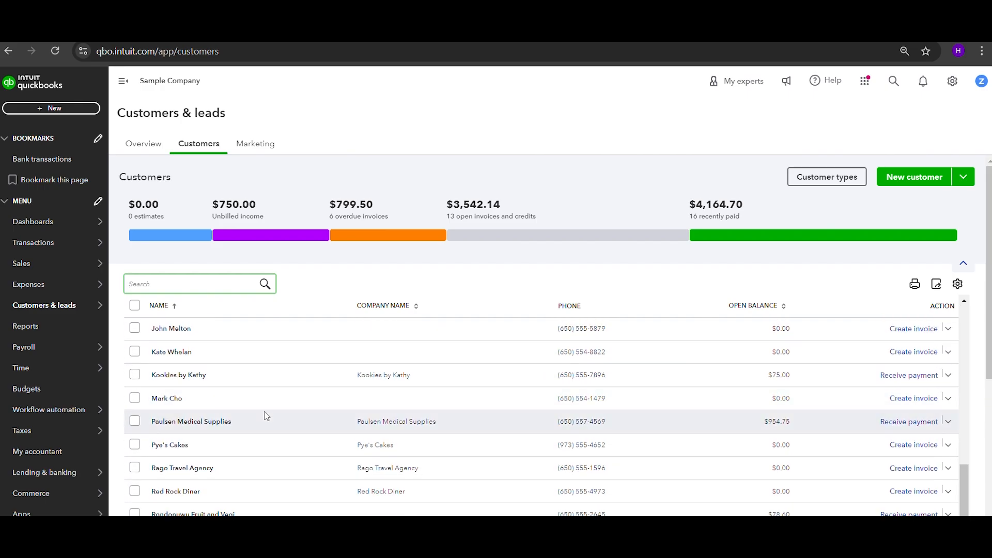
scroll(255, 434, "down", 3)
left_click(216, 479)
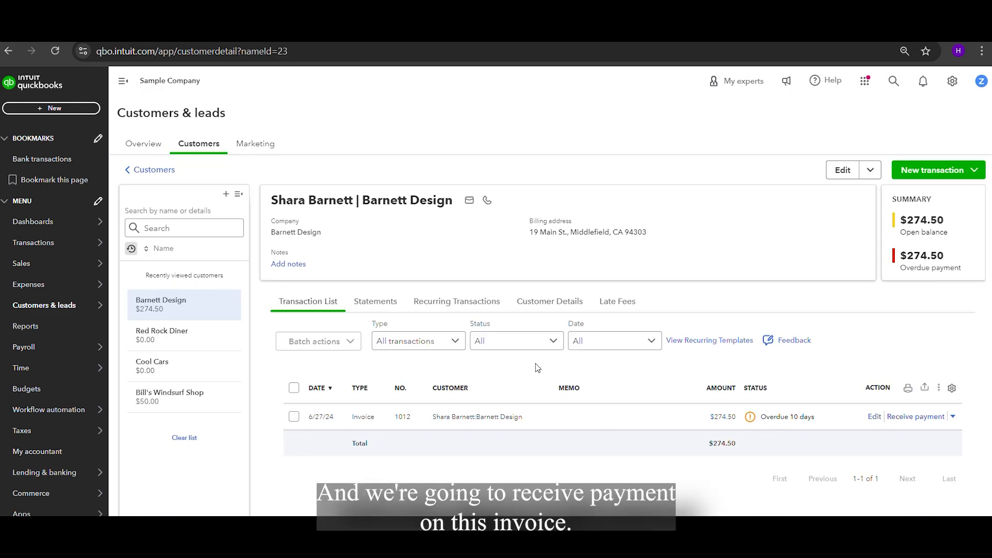
Step: Receive payment on Barnett Design's invoice 1012, with payment method Cash and deposit account Cash on Hand
left_click(923, 416)
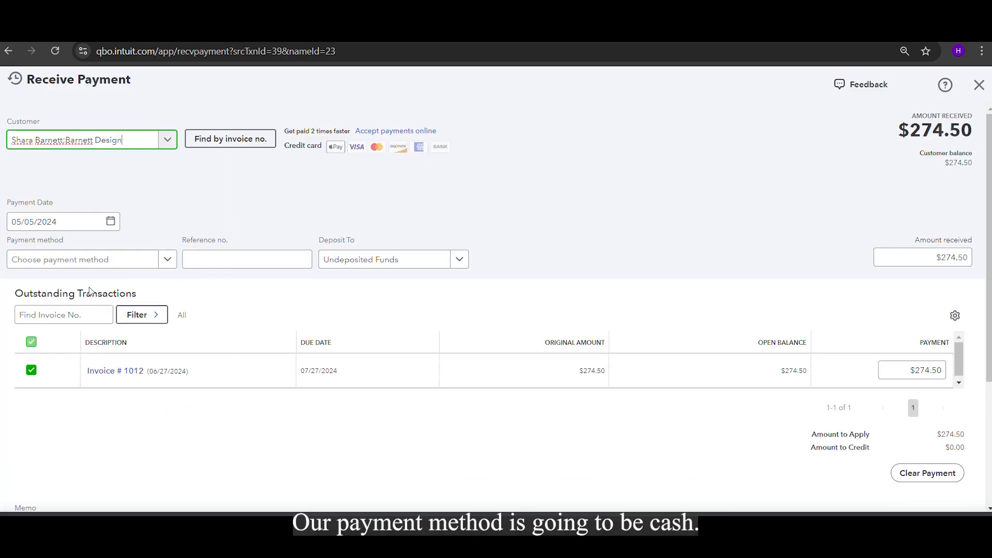
left_click(60, 261)
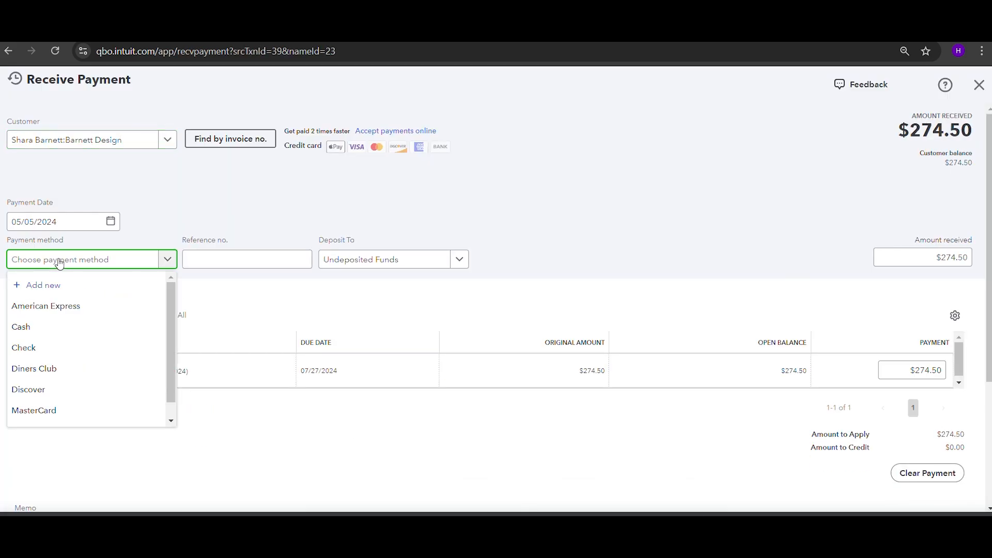
left_click(63, 327)
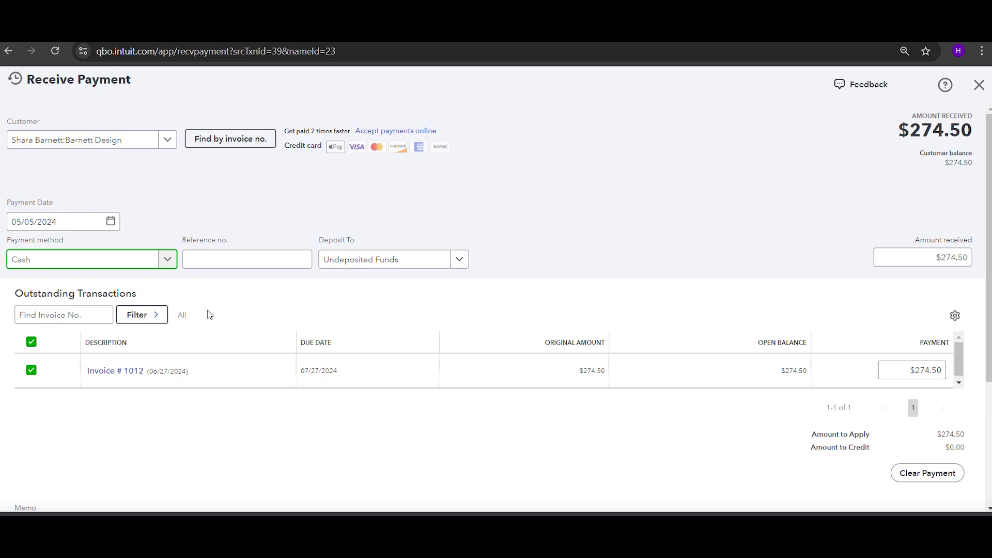
left_click(349, 259)
left_click(374, 287)
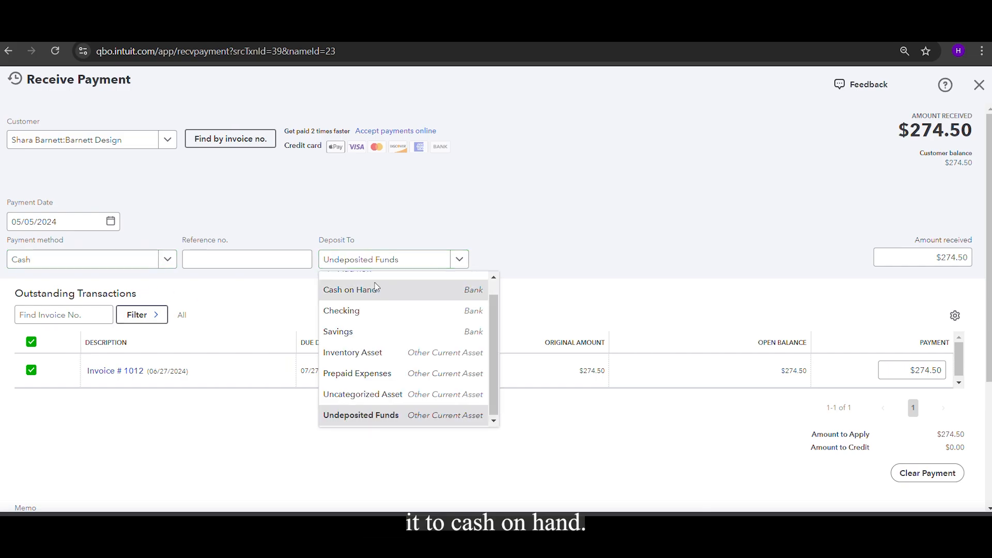